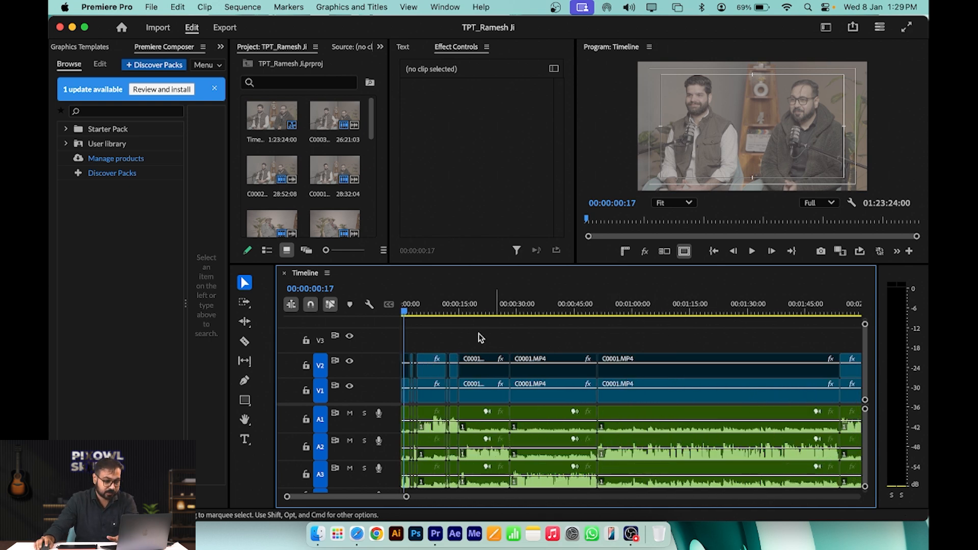
Review the opening clips in the sequence and park the playhead at 00:00:05:04.
key("minus")
left_click(405, 314)
mouse_move(405, 314)
left_mouse_down()
mouse_move(395, 317)
mouse_move(419, 313)
left_mouse_up()
key("minus")
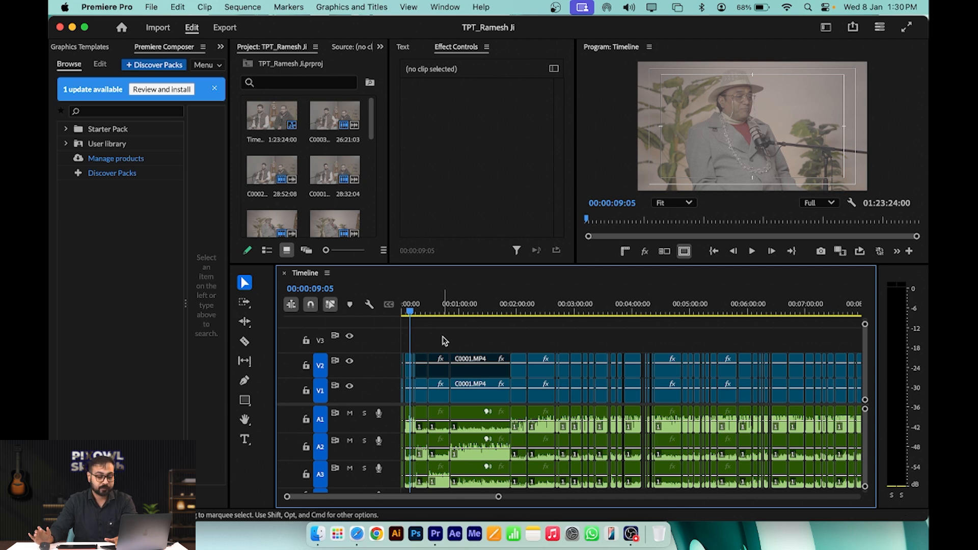
key("=")
left_click_drag(458, 311, 438, 310)
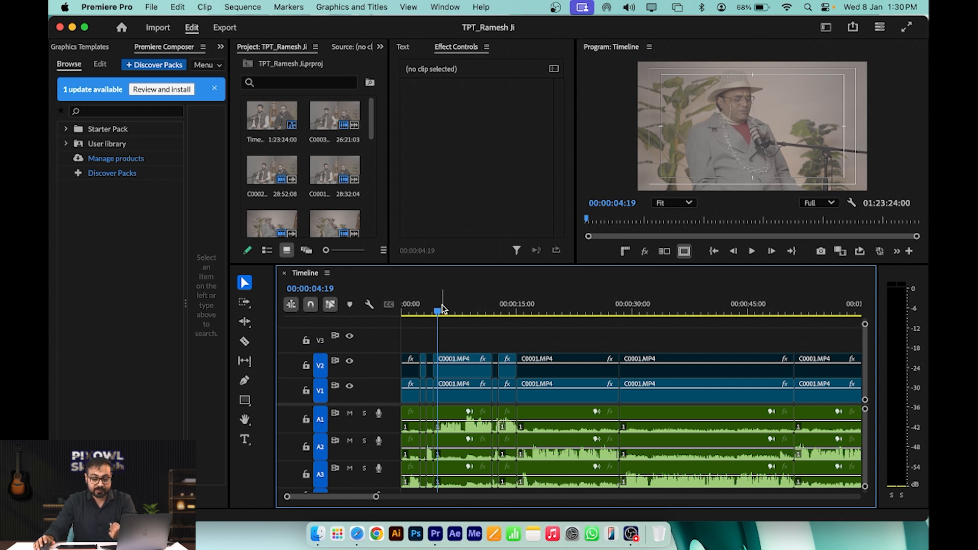
left_click(441, 307)
Create a 1920 × 1080 adjustment layer in the project at 25.00 fps with square pixels.
left_click(345, 68)
scroll(329, 138, "down", 6)
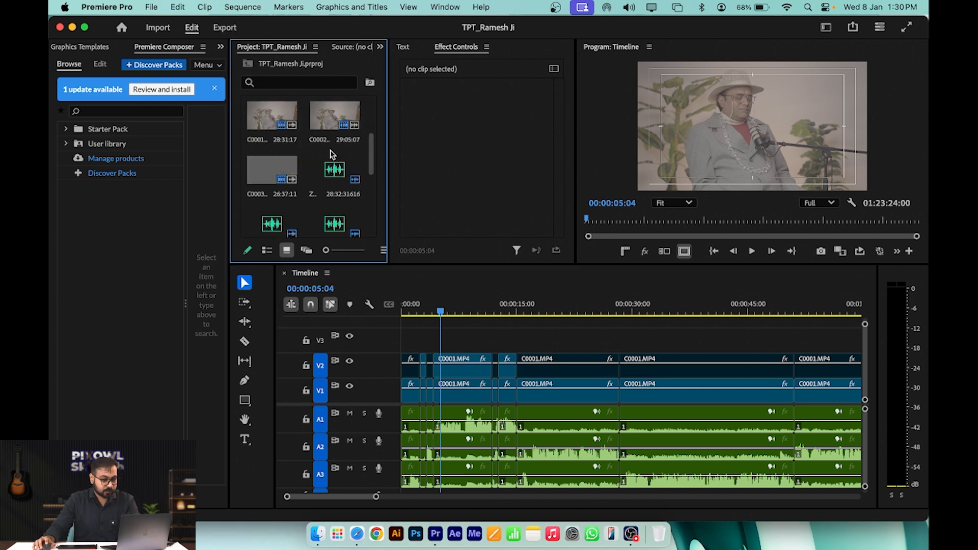
left_click_drag(387, 199, 465, 188)
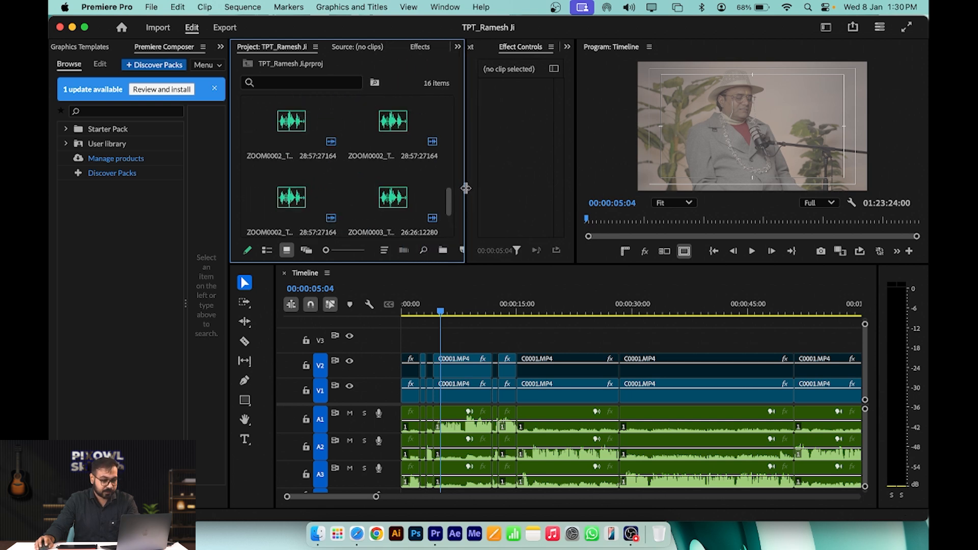
right_click(400, 72)
mouse_move(446, 130)
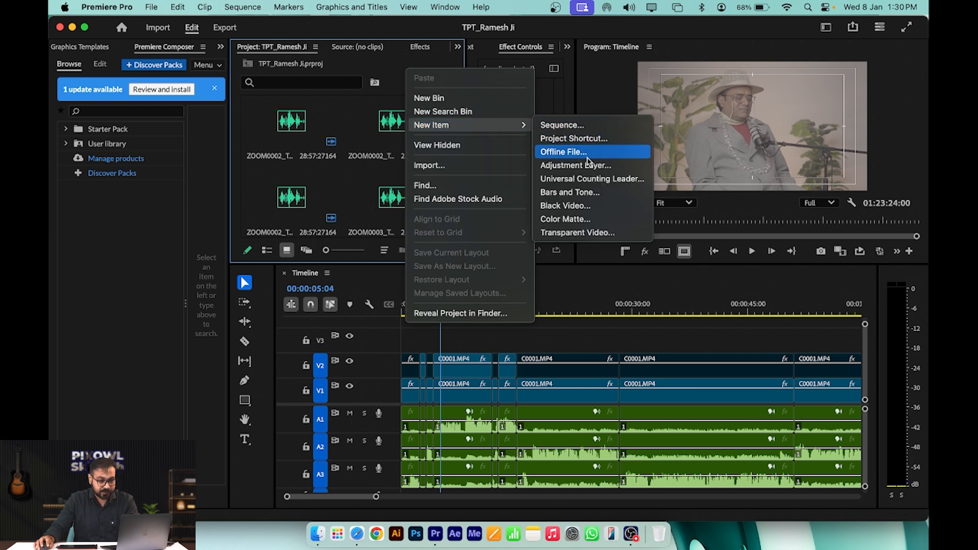
left_click(567, 169)
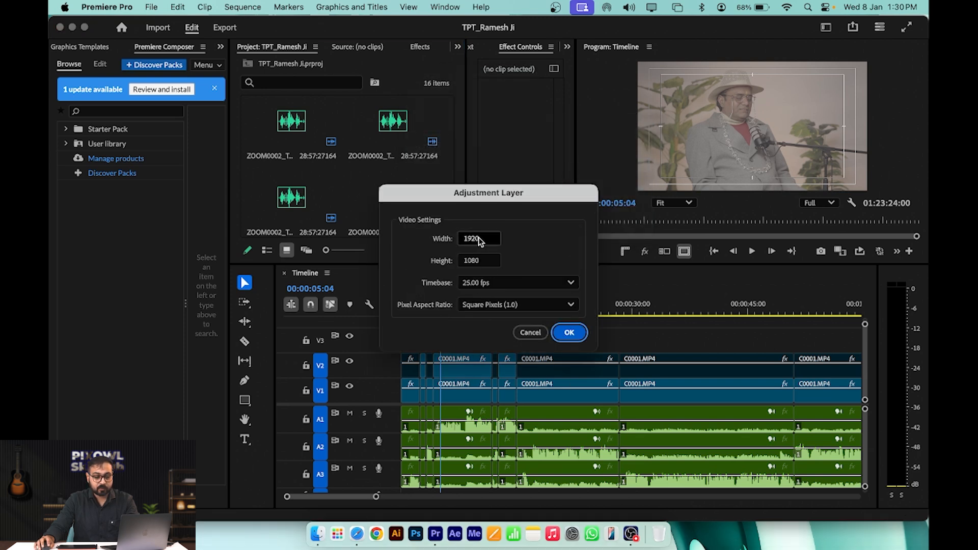
left_click(488, 239)
left_click(489, 260)
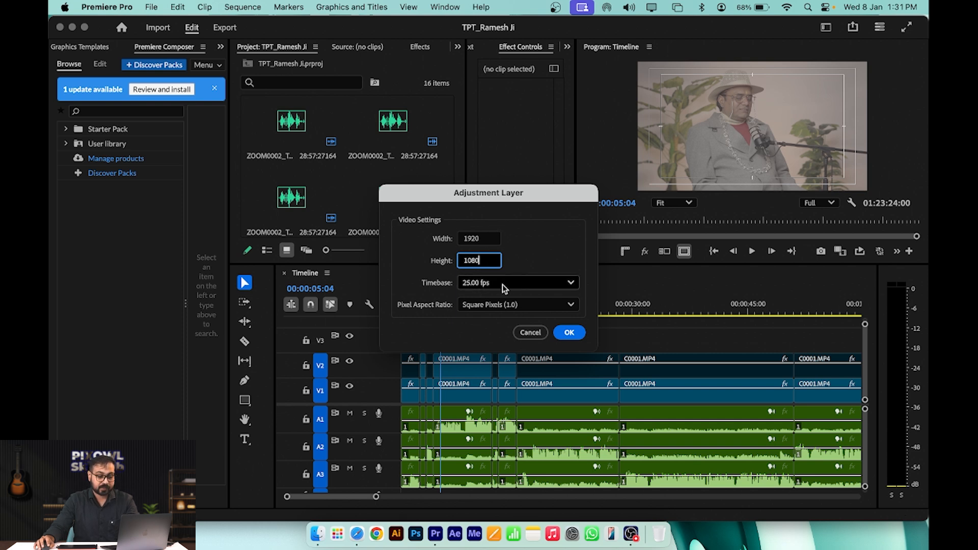
left_click(471, 307)
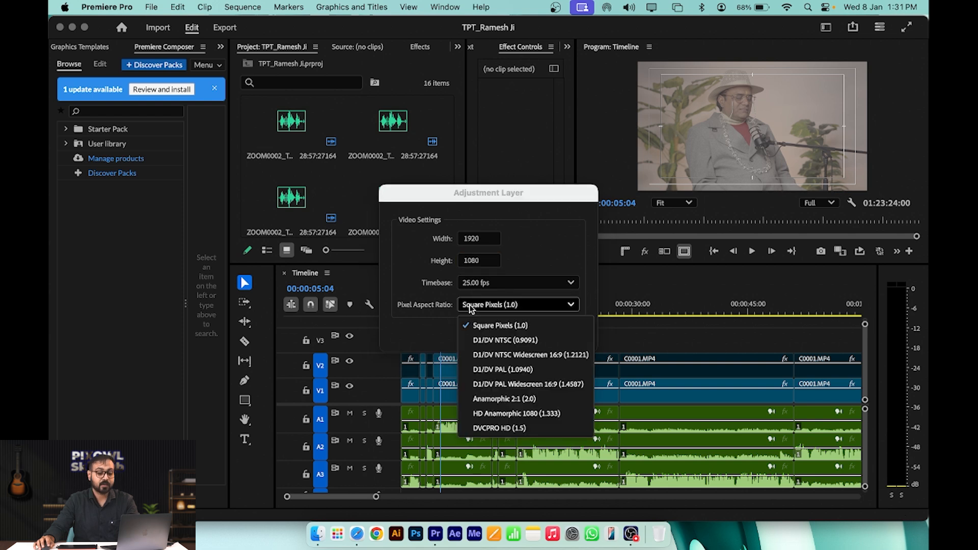
left_click(471, 307)
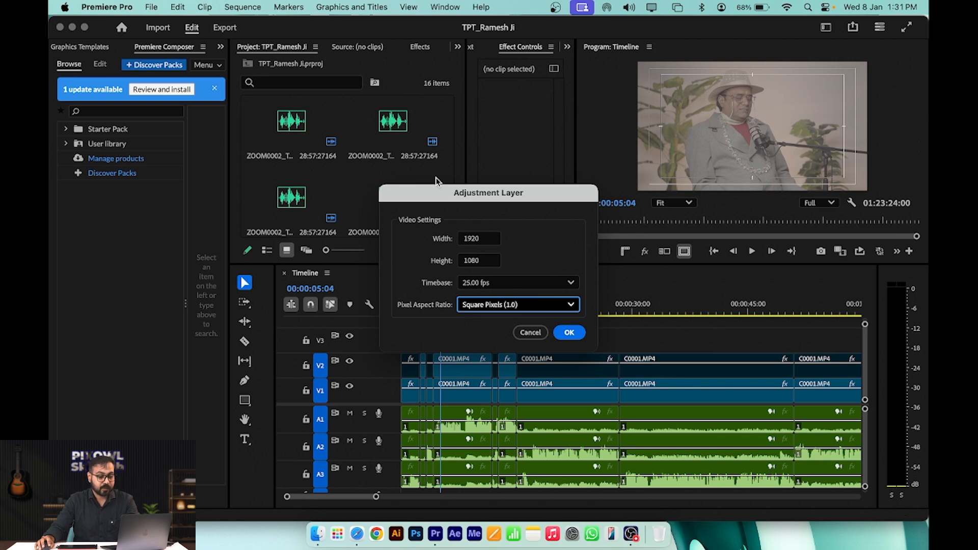
left_click_drag(425, 200, 399, 189)
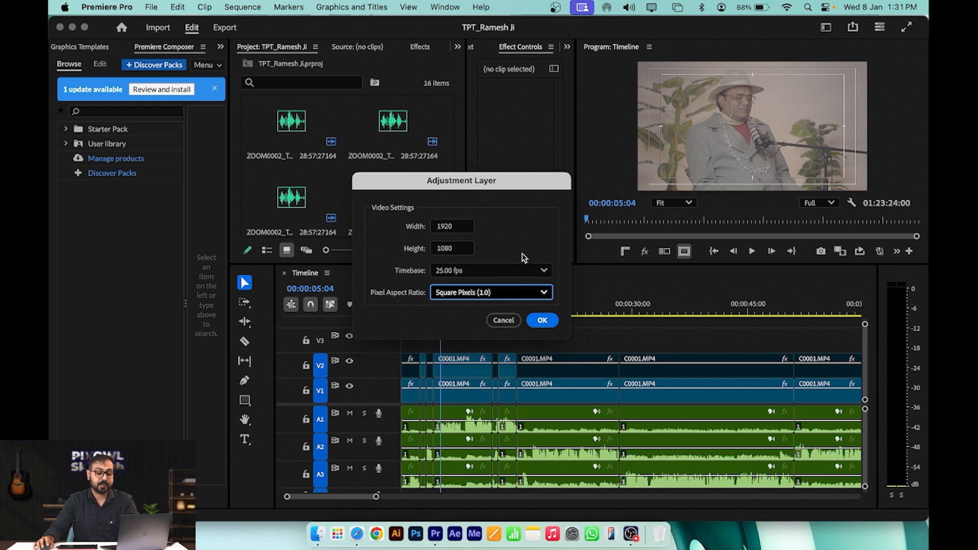
left_click(543, 321)
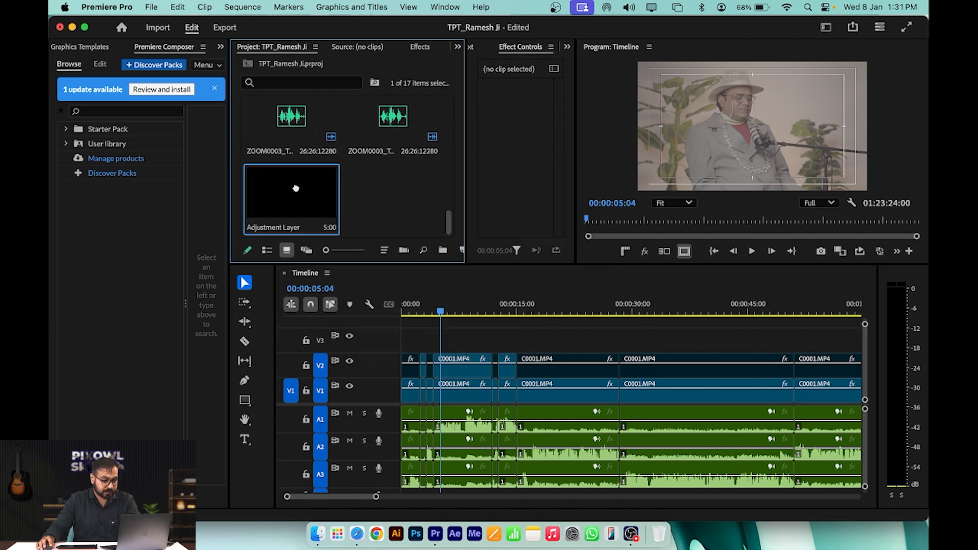
Place the adjustment layer on V3, spanning from the sequence start to about 00:00:28.
left_click_drag(353, 300, 627, 341)
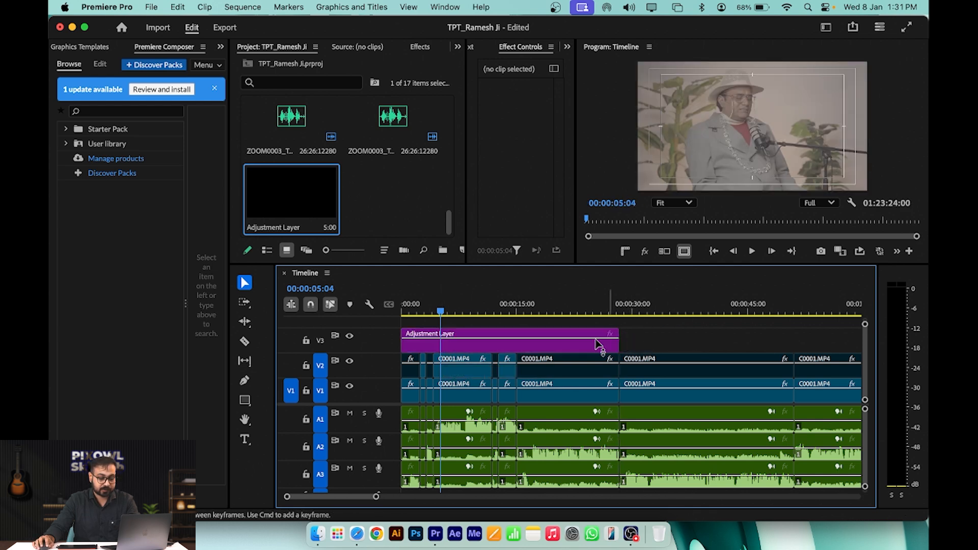
mouse_move(441, 308)
left_mouse_down()
mouse_move(389, 307)
mouse_move(513, 308)
mouse_move(407, 308)
mouse_move(431, 318)
mouse_move(397, 326)
mouse_move(409, 312)
mouse_move(466, 314)
mouse_move(426, 319)
mouse_move(451, 322)
left_mouse_up()
Extend the adjustment layer on V3 over the following clips, past the ten-minute mark.
scroll(523, 372, "down", 8)
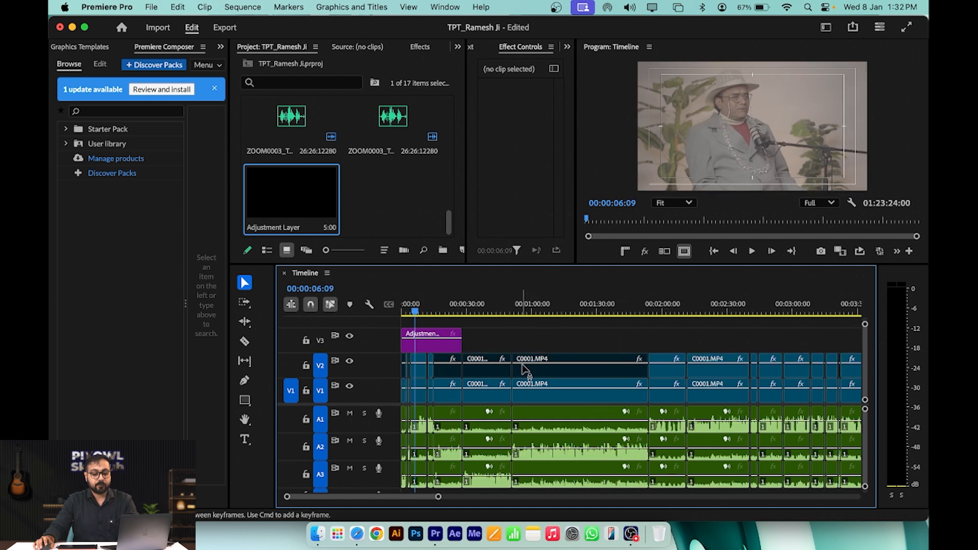
scroll(512, 374, "down", 3)
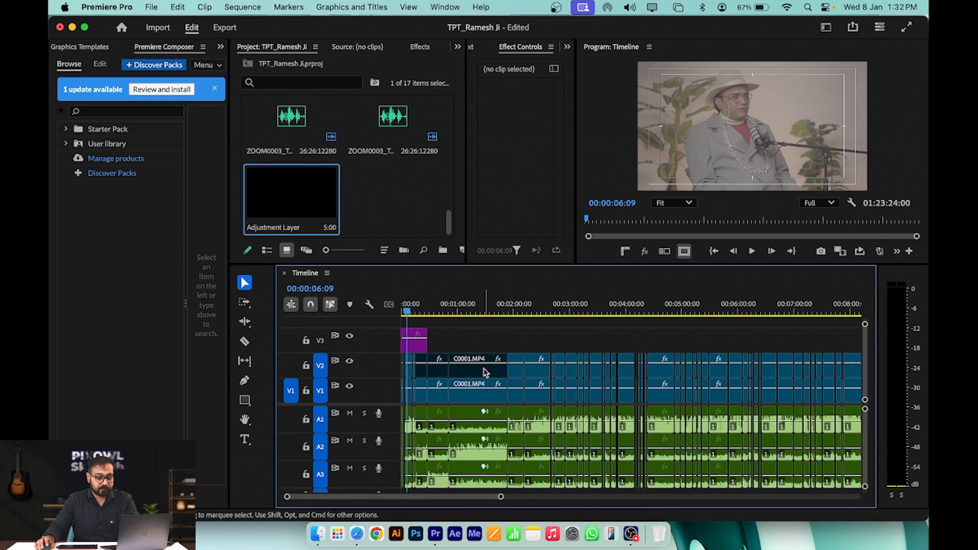
scroll(457, 359, "down", 5)
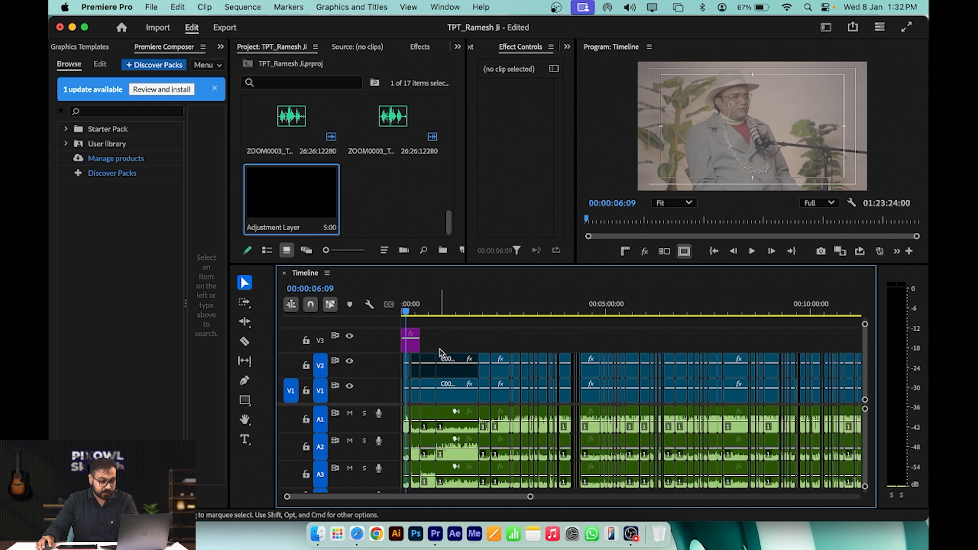
left_click_drag(419, 340, 840, 319)
scroll(602, 375, "down", 5)
scroll(530, 352, "up", 3)
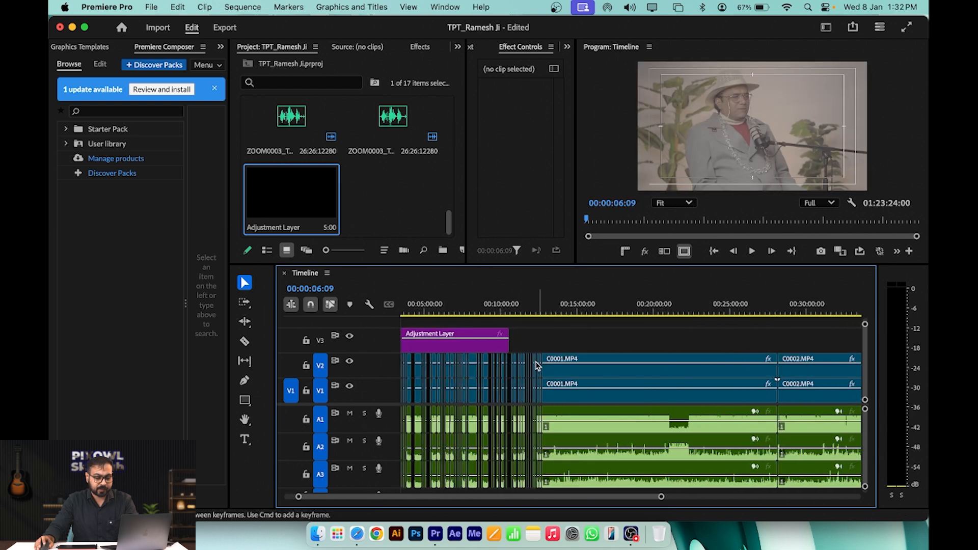
left_click_drag(578, 343, 615, 344)
scroll(426, 344, "up", 8)
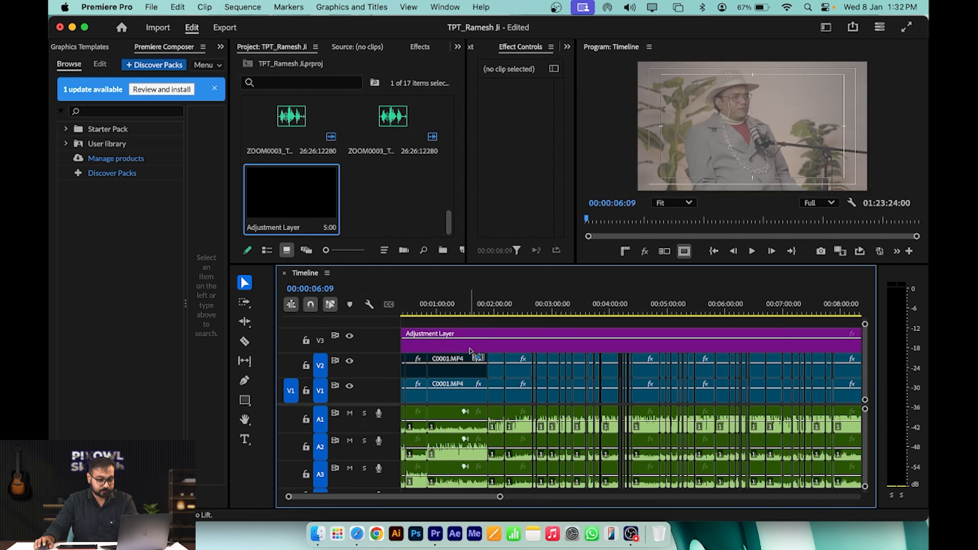
Cut the V3 adjustment layer at about the six-minute mark and delete the portion after the cut.
scroll(450, 358, "up", 2)
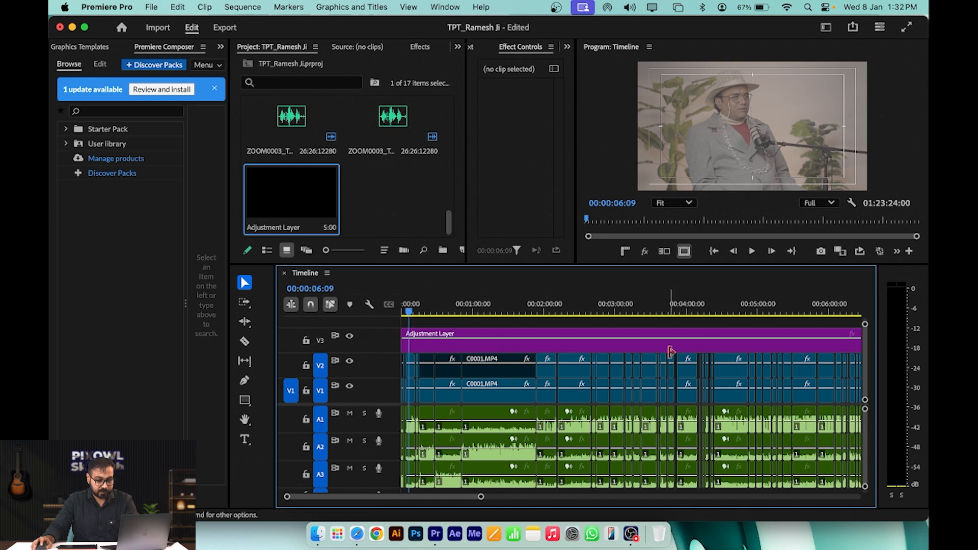
key("c")
left_click(835, 336)
key("v")
left_click(843, 344)
key("Delete")
left_click(816, 340)
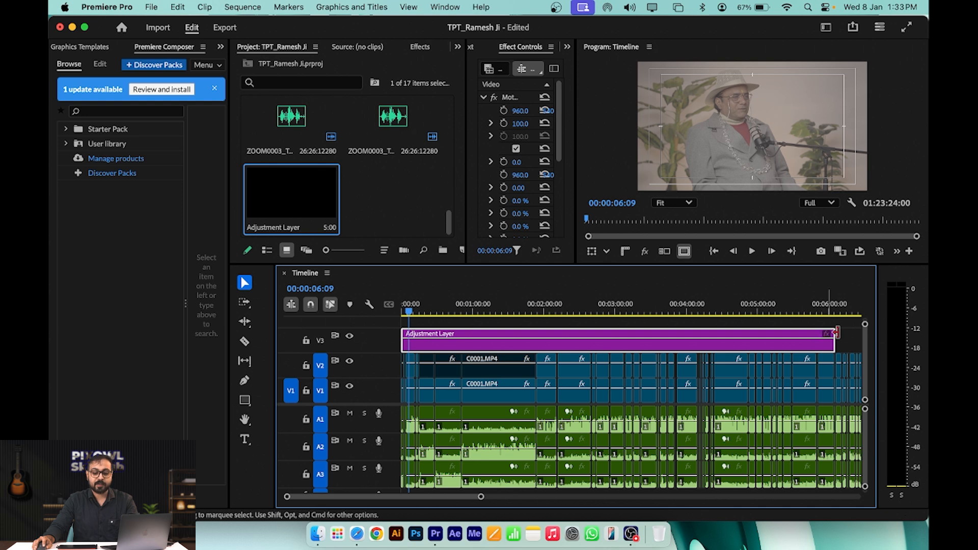
left_click(851, 340)
key("=")
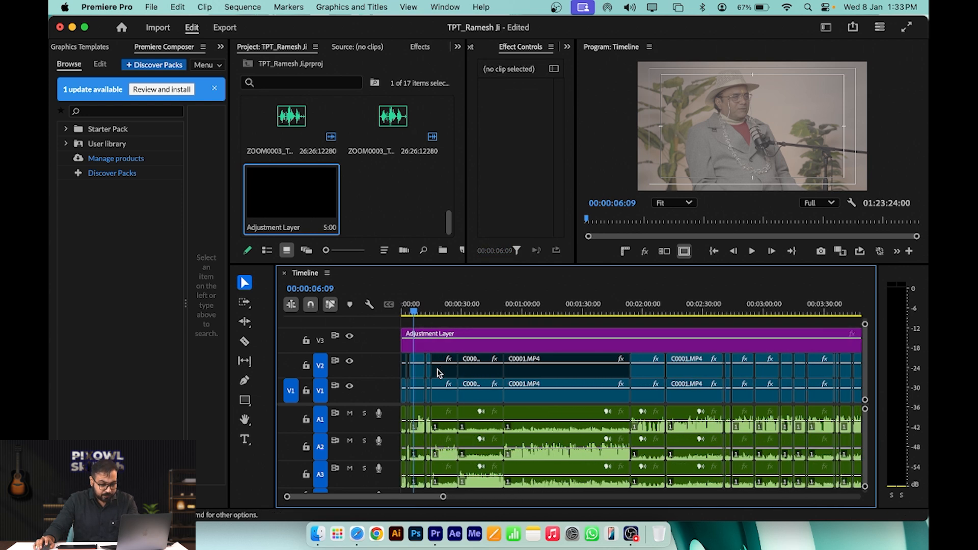
scroll(469, 384, "down", 3)
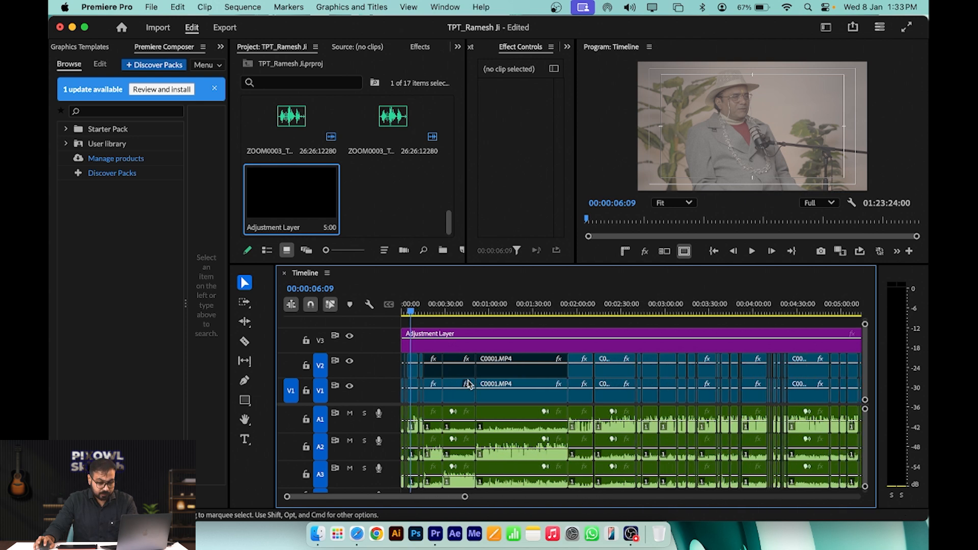
scroll(532, 372, "up", 5)
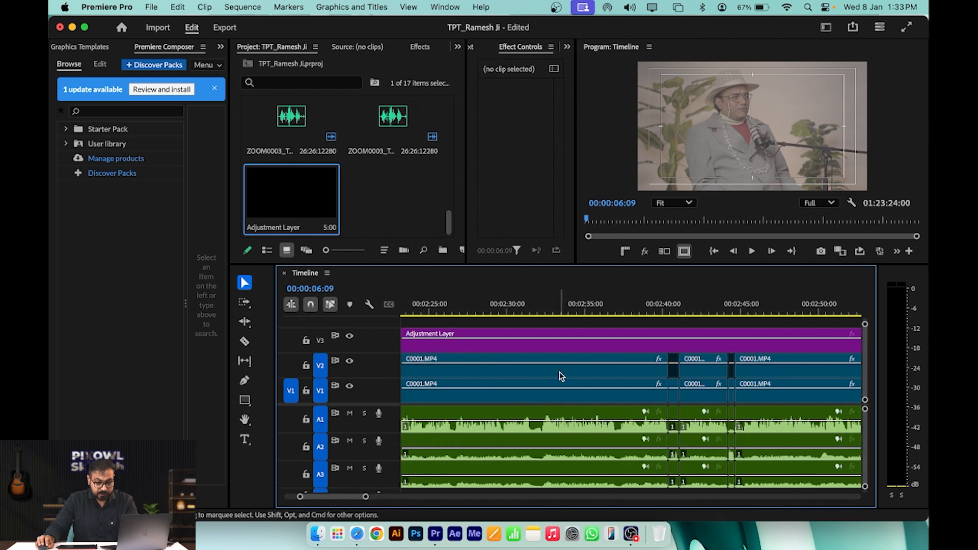
scroll(563, 372, "down", 5)
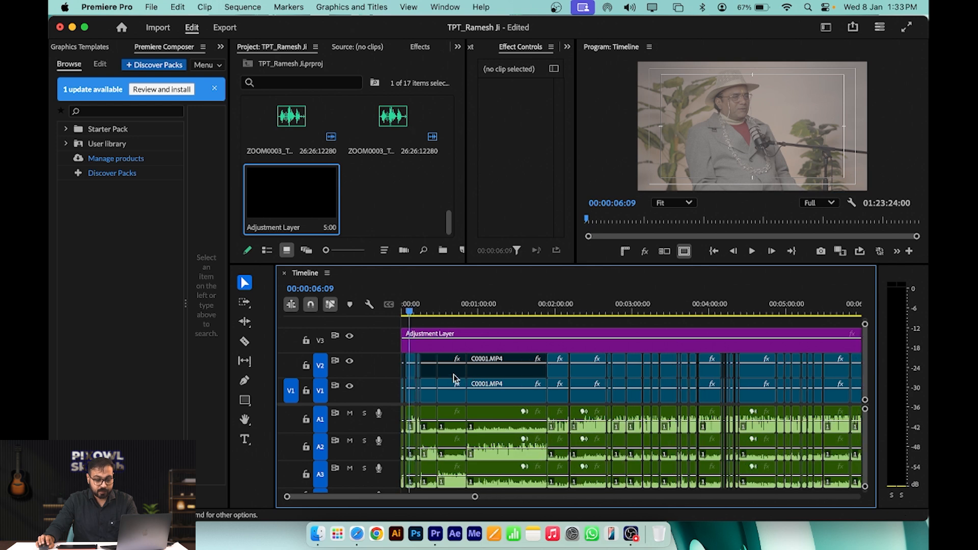
scroll(452, 375, "up", 3)
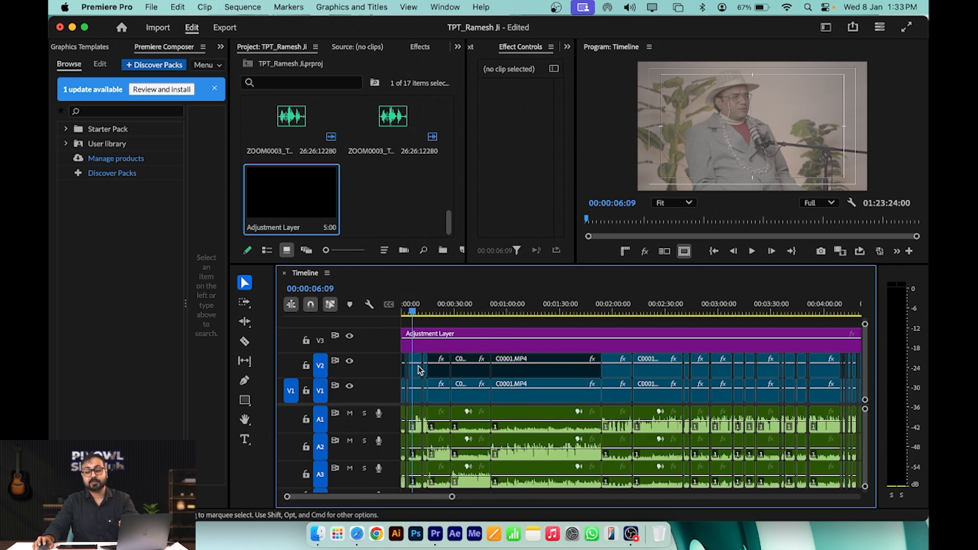
Apply the AMIRA_Default_LogC2Rec709 input LUT to the adjustment layer with Lumetri Color.
left_click(438, 346)
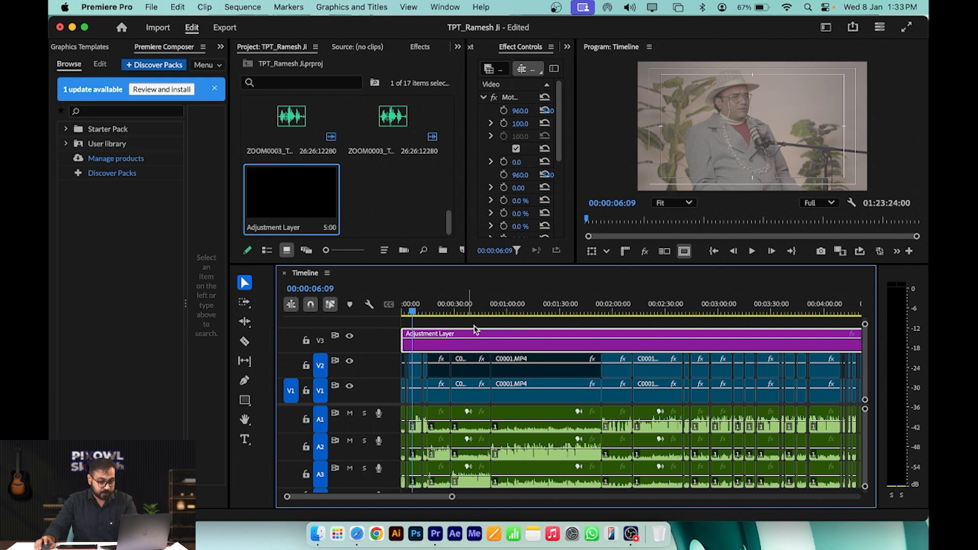
scroll(496, 373, "down", 3)
scroll(456, 351, "down", 1)
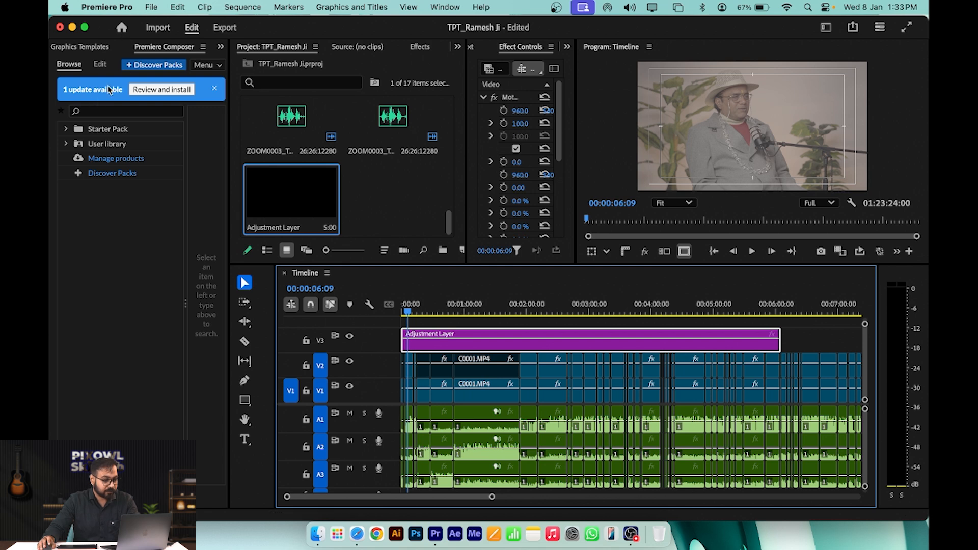
left_click(145, 47)
left_click(130, 47)
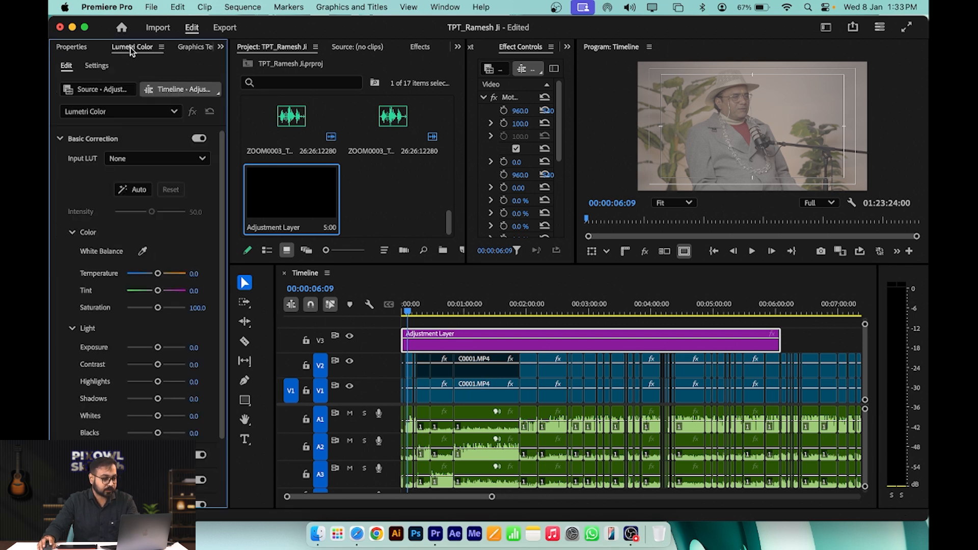
left_click(149, 158)
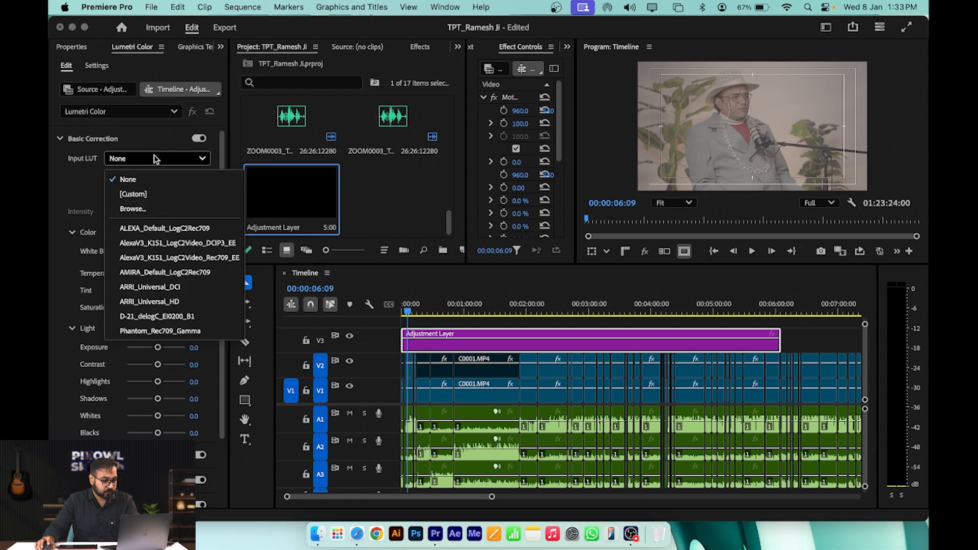
left_click(191, 273)
left_click(478, 349)
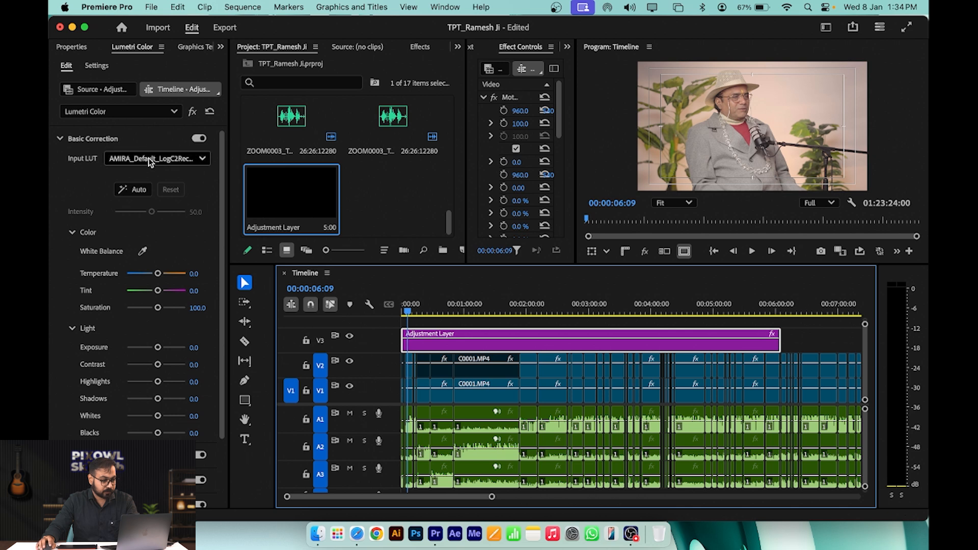
Give the adjustment layer the S13 (warm peach) creative look at an intensity of about 77.
left_click(100, 139)
left_click(96, 167)
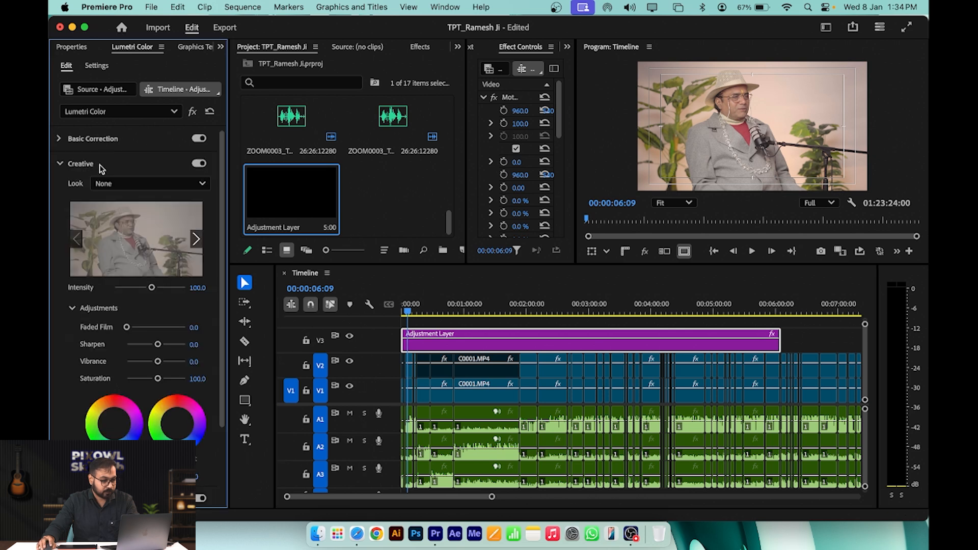
left_click(122, 184)
scroll(122, 185, "down", 15)
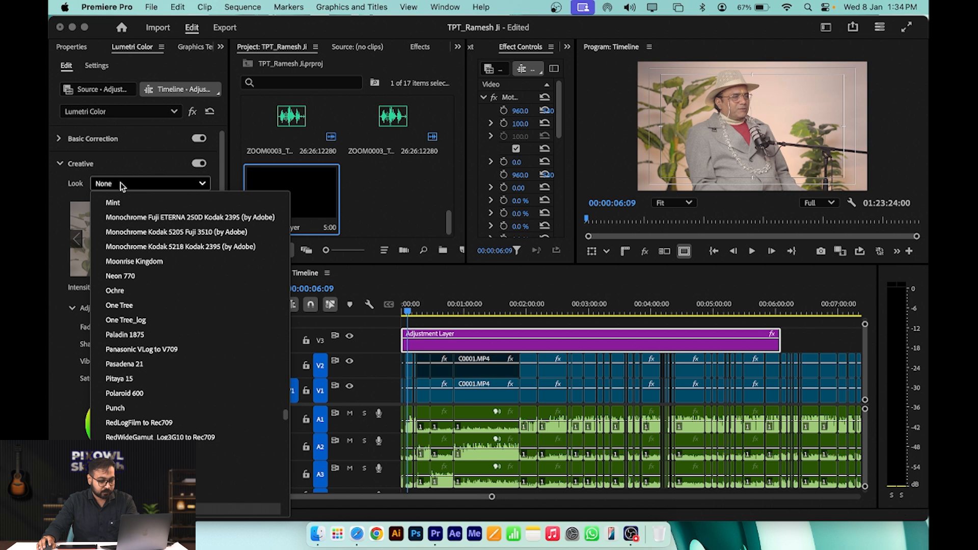
scroll(204, 331, "down", 5)
left_click(153, 321)
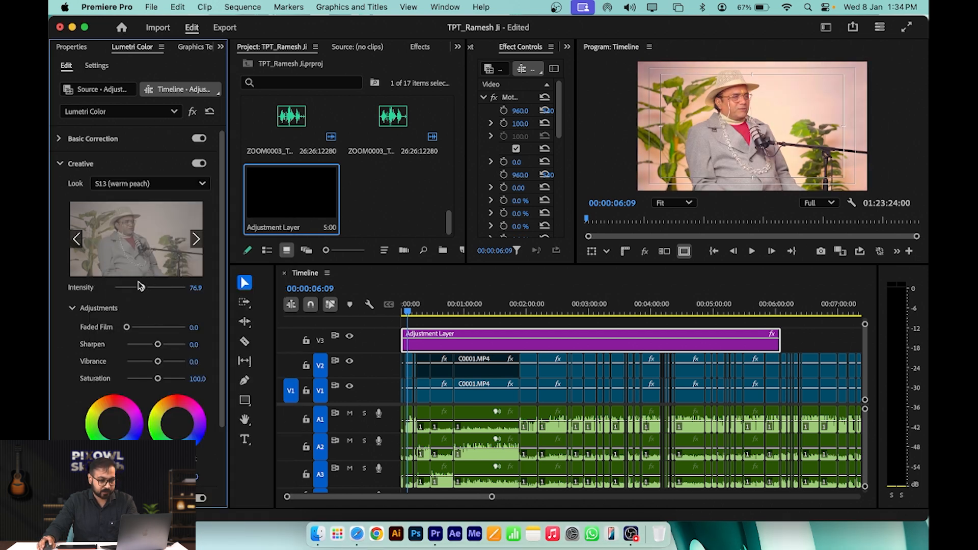
Fine-tune the shadows in the adjustment layer's Basic Correction and deselect the layer.
left_click(117, 140)
mouse_move(157, 400)
left_mouse_down()
mouse_move(148, 399)
mouse_move(159, 416)
left_mouse_up()
left_click(541, 323)
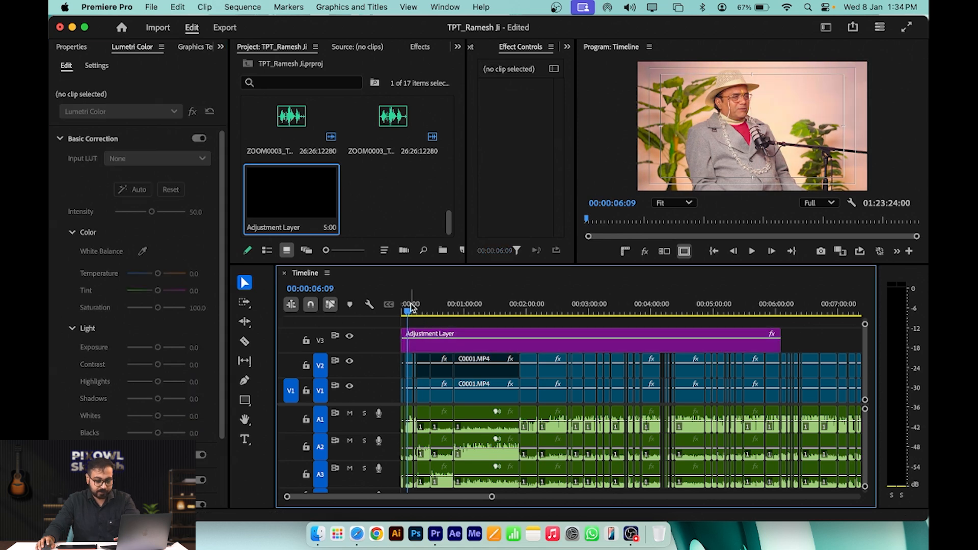
Review the color grade on the different camera shots along the part of the timeline covered by the adjustment layer.
key("equal")
key("equal")
key("equal")
key("equal")
key("equal")
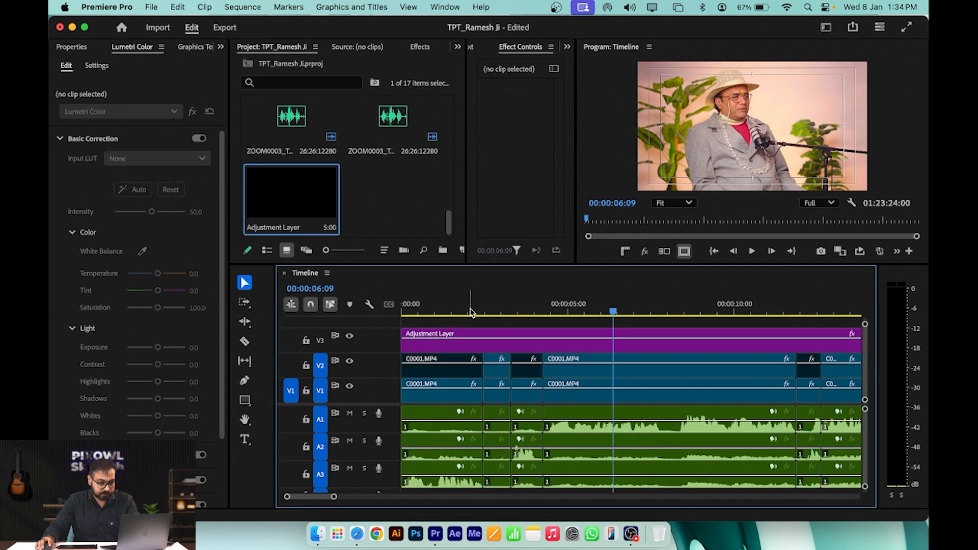
left_click(606, 376)
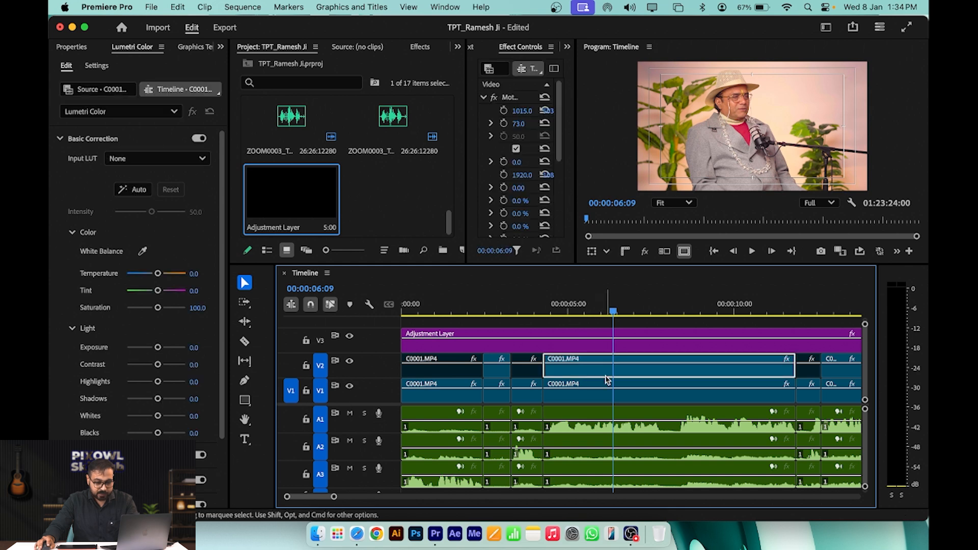
left_click_drag(615, 311, 686, 316)
key("minus")
key("minus")
key("minus")
left_click_drag(444, 312, 775, 300)
key("minus")
key("minus")
key("minus")
left_click_drag(492, 308, 400, 329)
key("=")
key("=")
key("=")
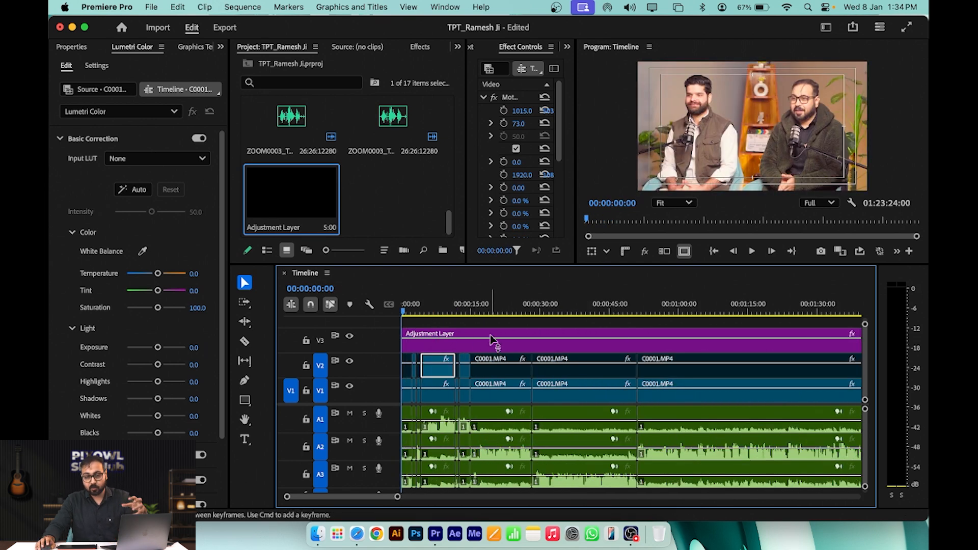
Select the adjustment layer at about 10 seconds, show the effects library and widen the Effect Controls area.
left_click_drag(464, 304, 448, 307)
left_click(484, 351)
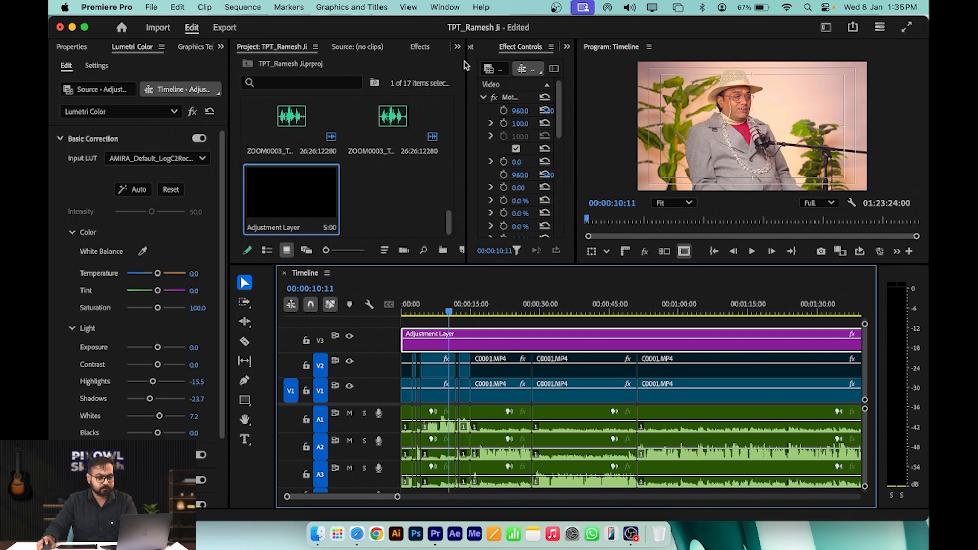
left_click_drag(466, 73, 487, 73)
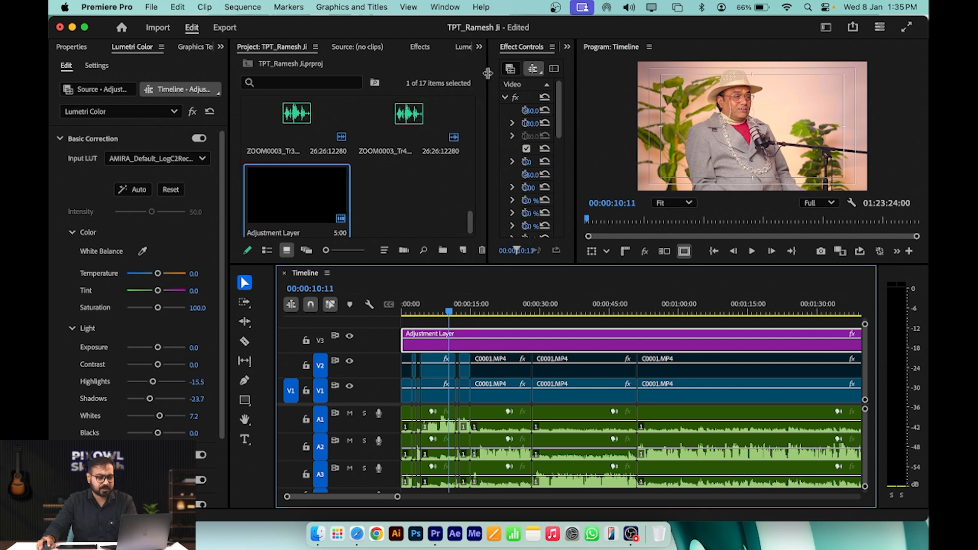
left_click(421, 47)
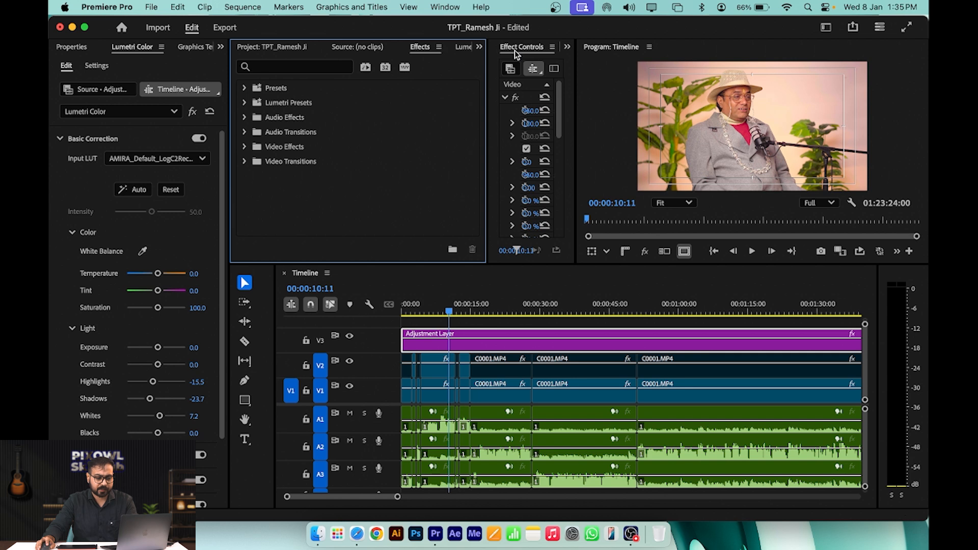
left_click_drag(575, 59, 711, 59)
left_click_drag(488, 112, 462, 110)
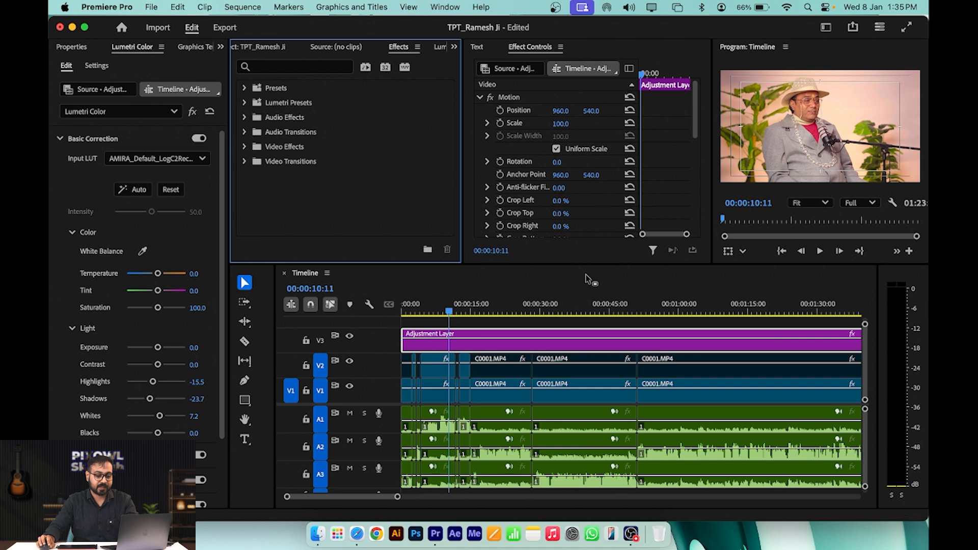
scroll(653, 166, "down", 6)
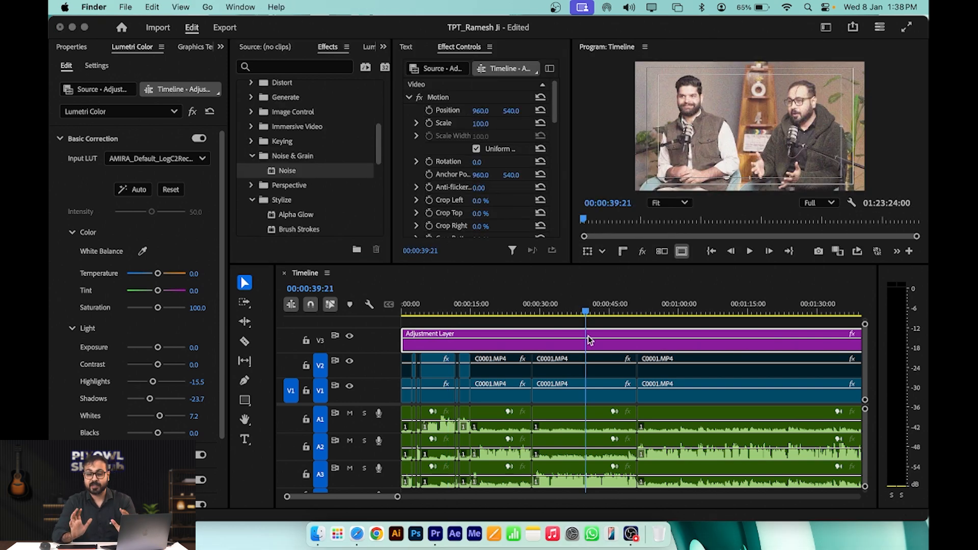
Search the effects for "blur" and apply Gaussian Blur to the adjustment layer with a blurriness of 35.
left_click(324, 70)
type("blur")
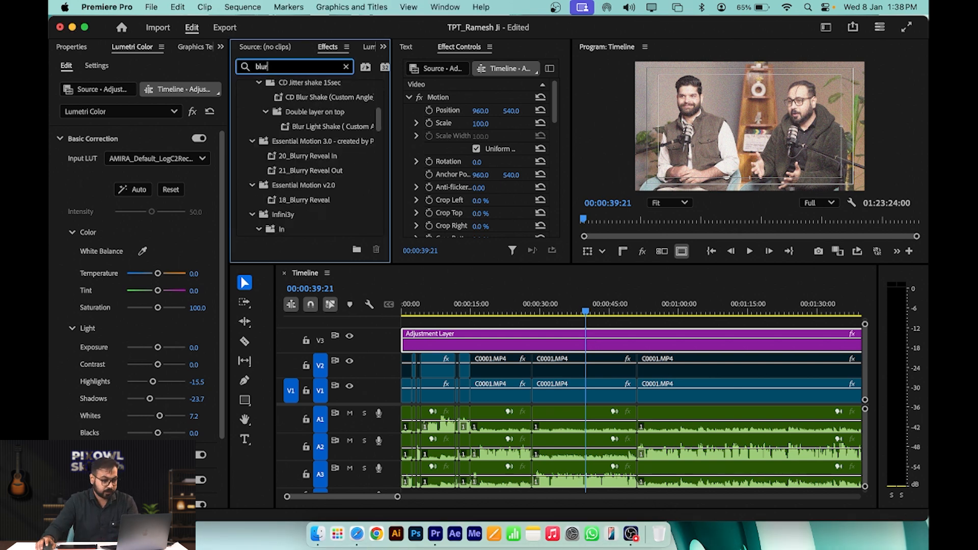
scroll(310, 148, "down", 5)
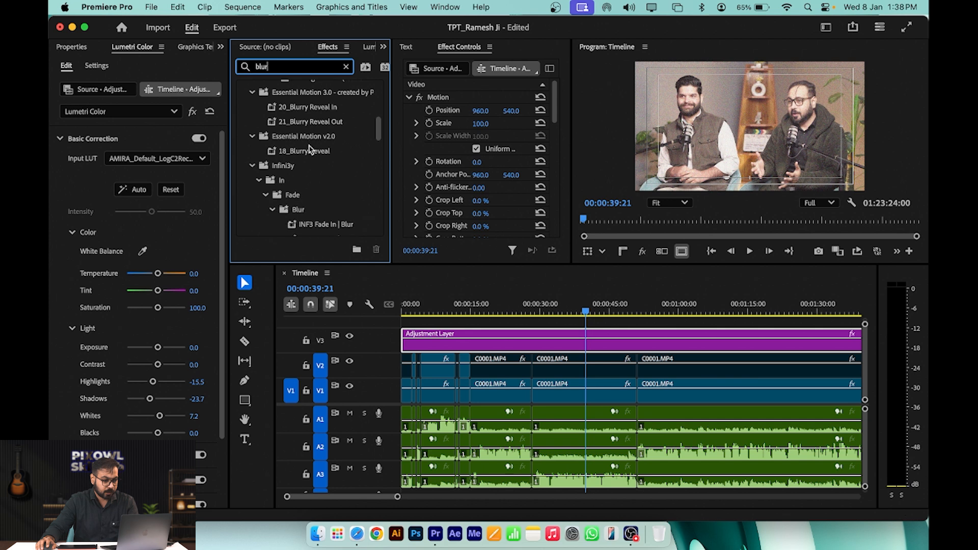
scroll(312, 148, "down", 6)
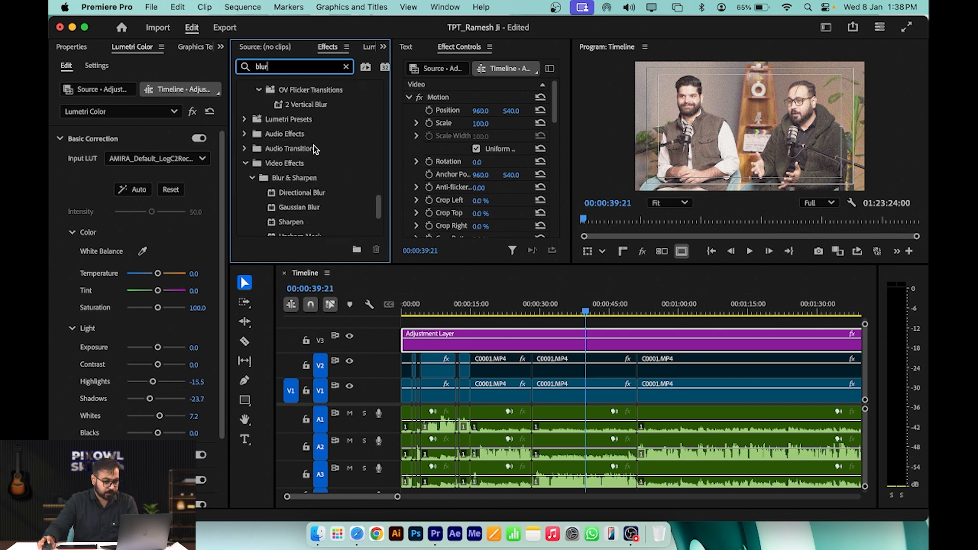
left_click_drag(308, 203, 629, 341)
scroll(555, 183, "down", 5)
scroll(555, 183, "down", 6)
left_click(479, 174)
type("44")
key("Return")
left_click_drag(479, 175, 486, 175)
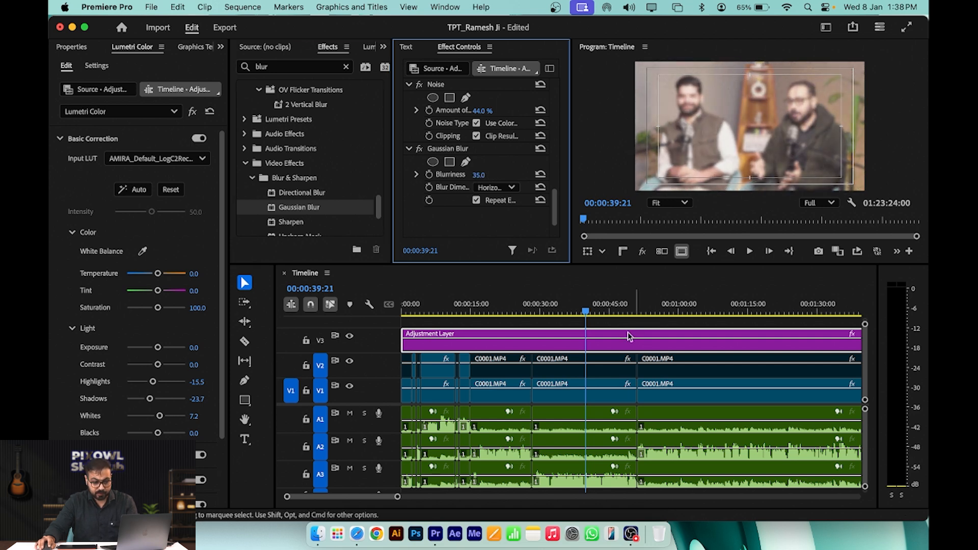
Enable the first V2 clip at the start of the timeline so it shows over the V1 clip.
left_click_drag(586, 307, 412, 323)
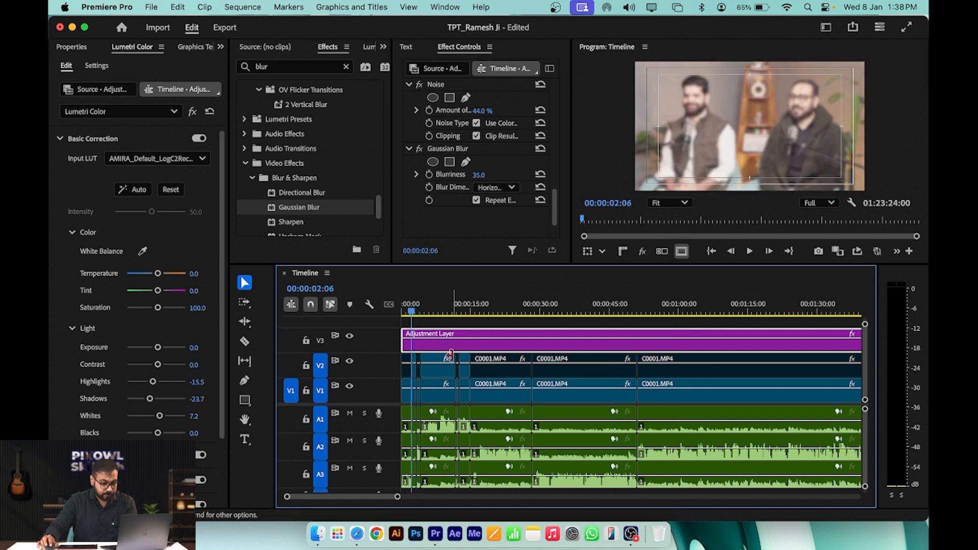
scroll(426, 365, "up", 2)
scroll(431, 359, "up", 2)
scroll(443, 359, "left", 3)
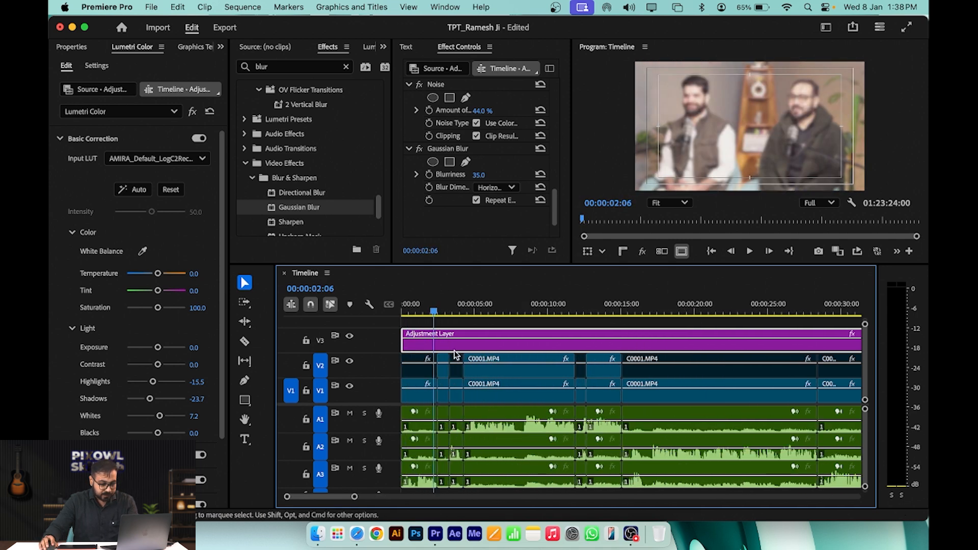
left_click(427, 309)
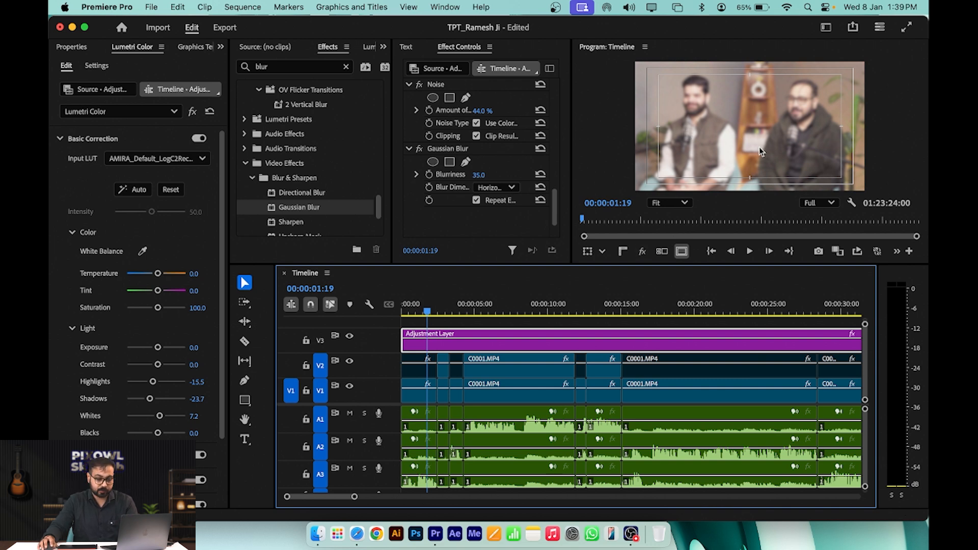
left_click(422, 369)
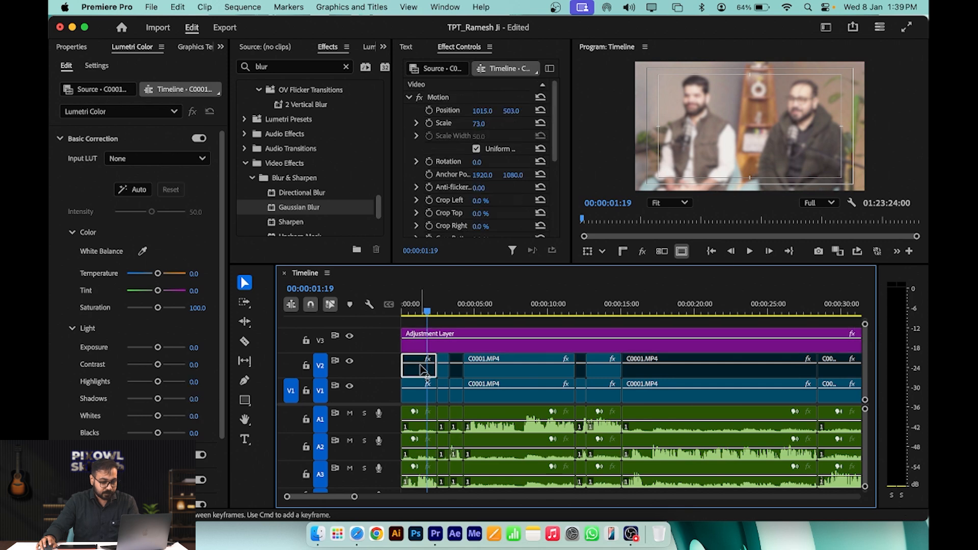
key("shift+super+e")
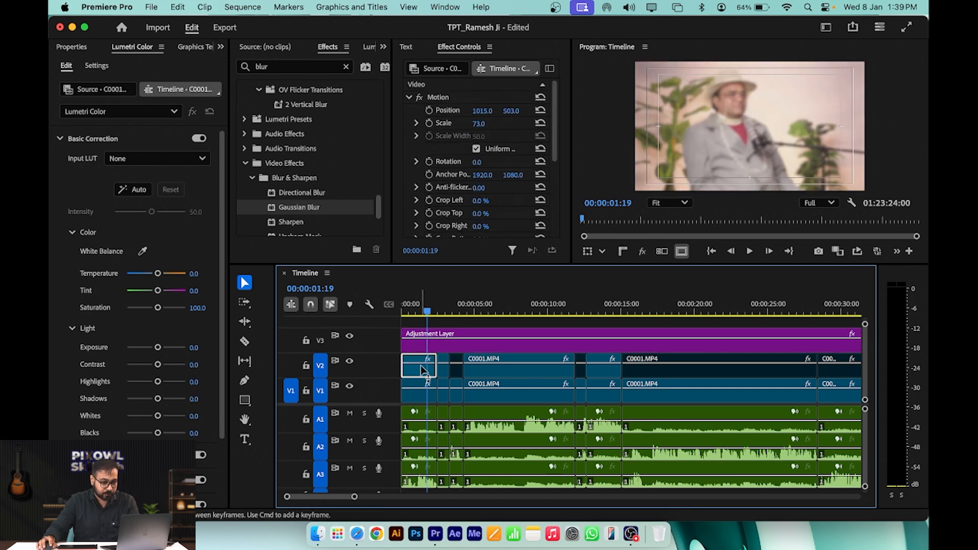
Crop the first V2 clip 43% from the right and 26% from the left, with its horizontal position at 658.
scroll(556, 153, "down", 5)
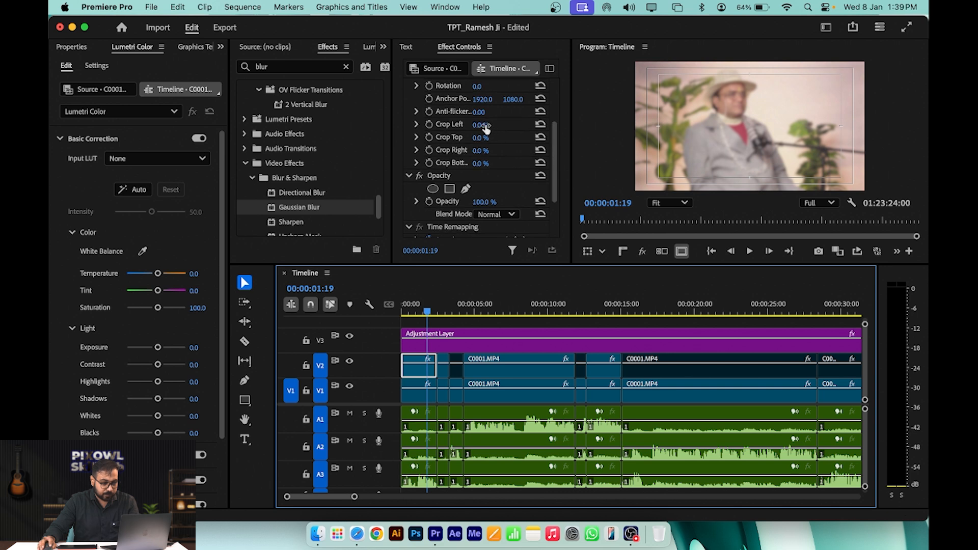
left_click_drag(483, 152, 566, 151)
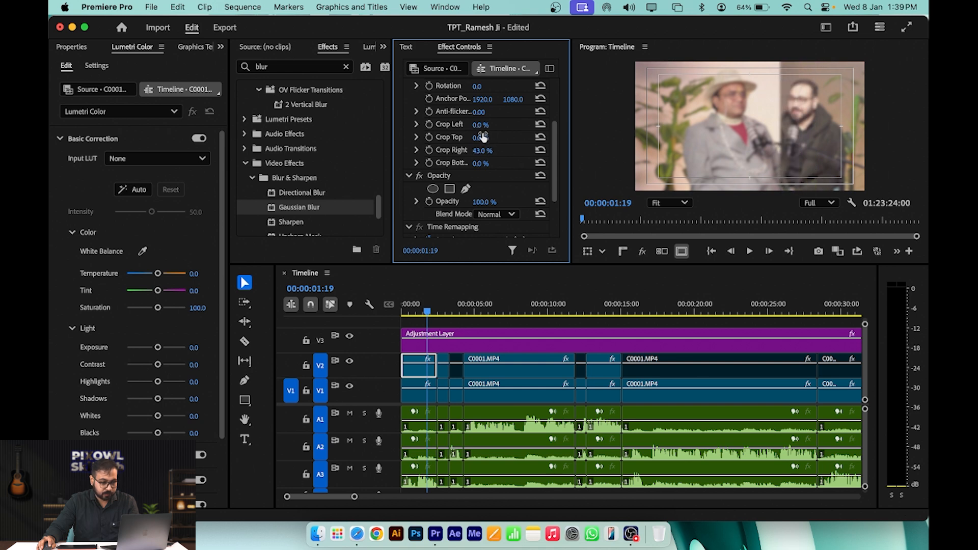
left_click_drag(478, 125, 323, 111)
scroll(518, 143, "up", 3)
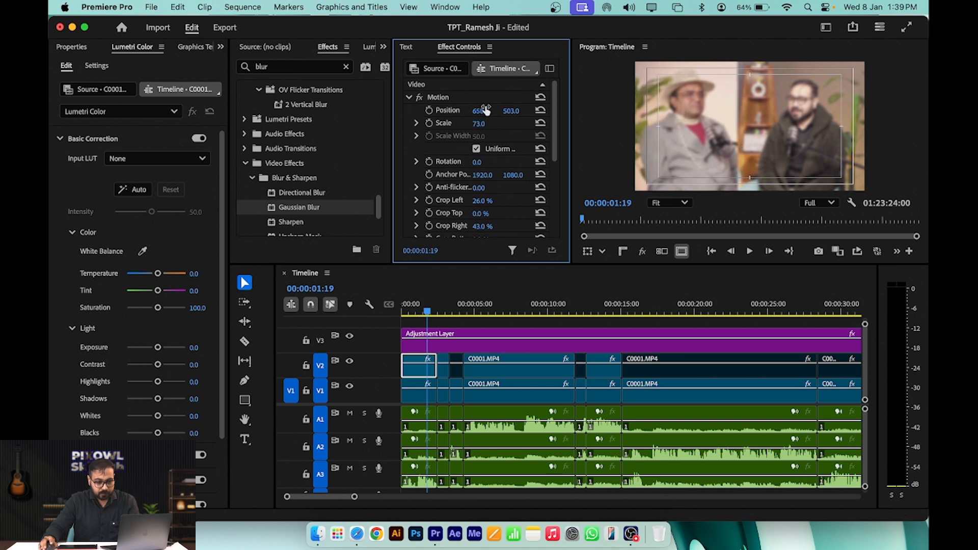
Inspect the two stacked clips of the split screen and compare the frame with the adjustment layer disabled and enabled.
left_click(543, 335)
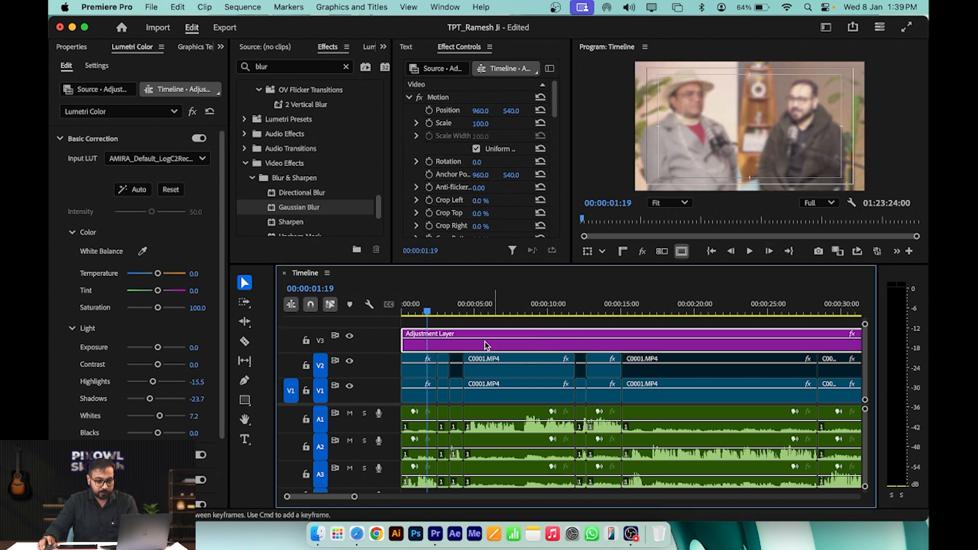
left_click_drag(429, 310, 409, 312)
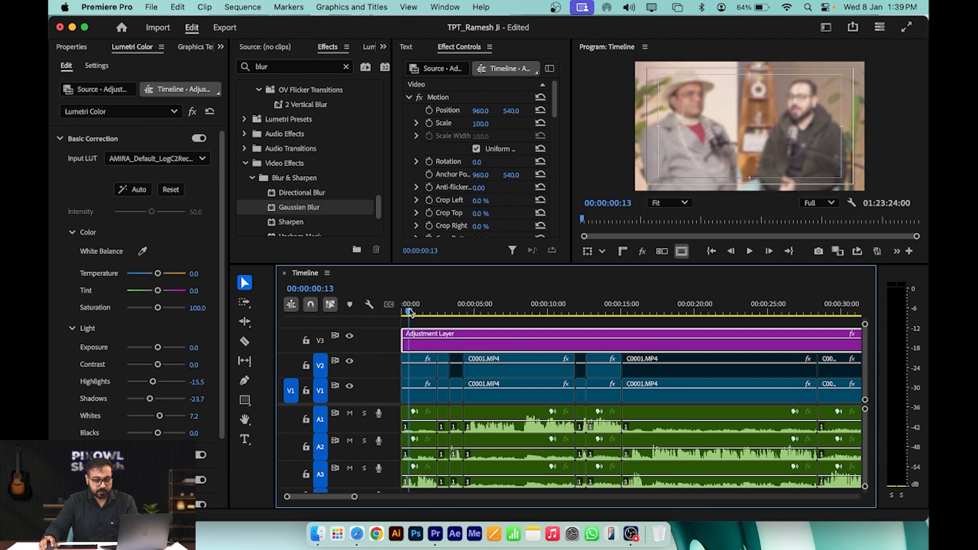
left_click(415, 367)
left_click(415, 395)
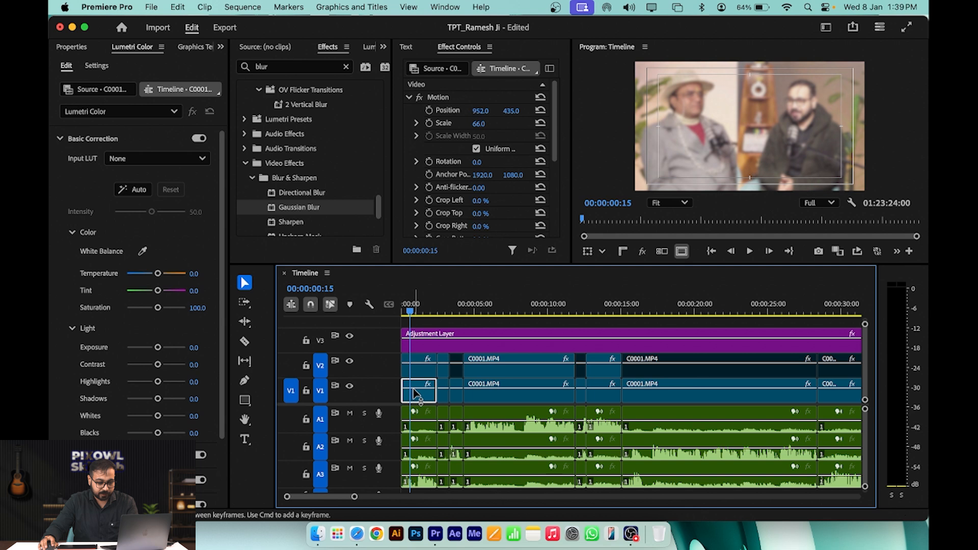
left_click(418, 374)
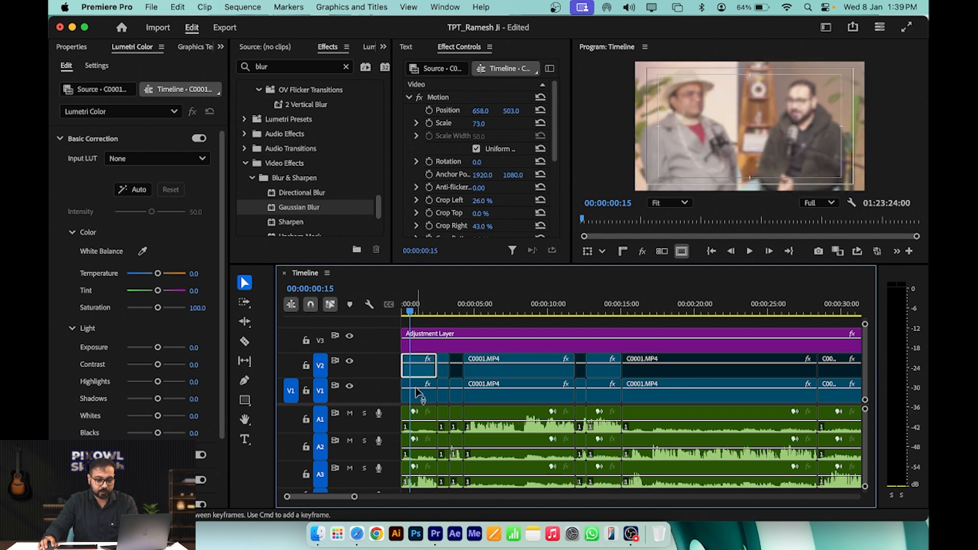
left_click(450, 335)
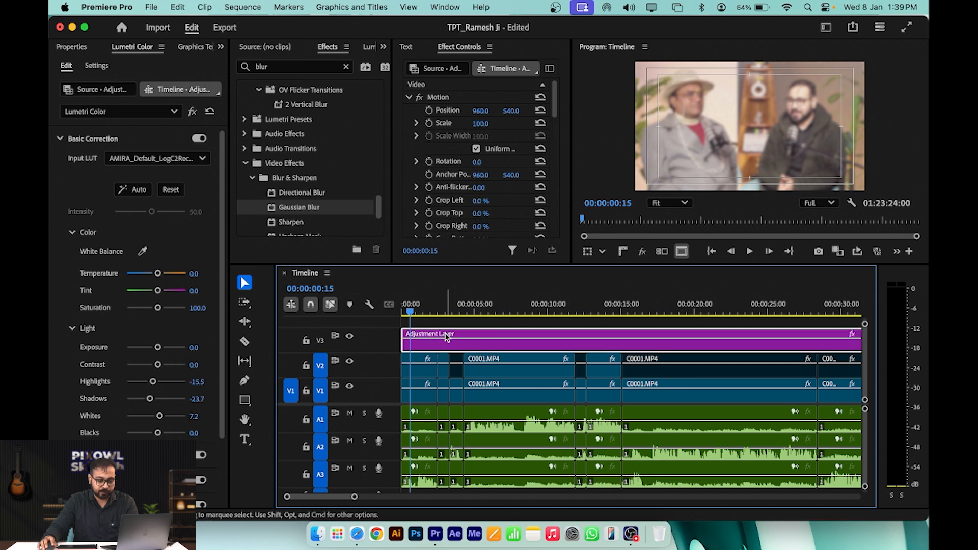
key("shift+super+e")
key("shift+super+e")
key("shift+super+e")
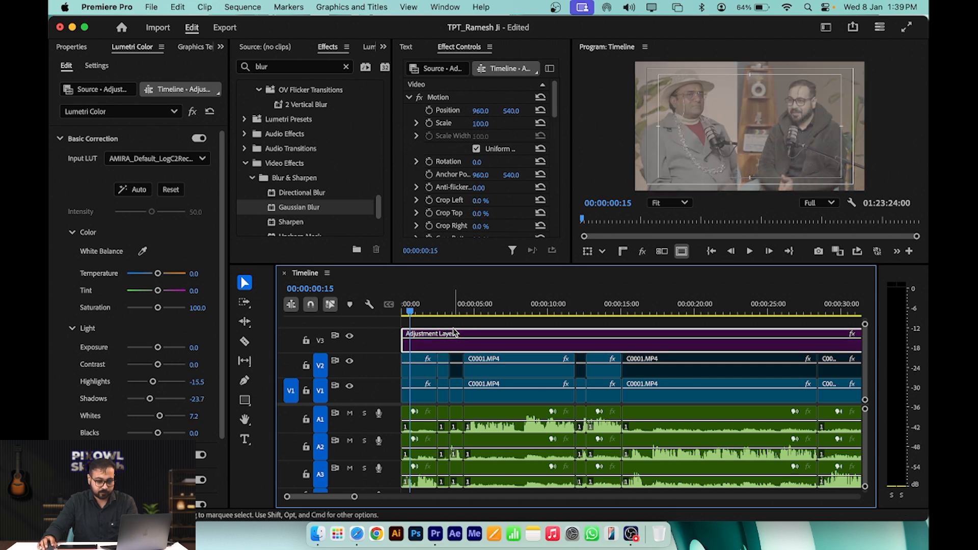
Remove the Gaussian Blur effect from the adjustment layer.
scroll(541, 168, "down", 10)
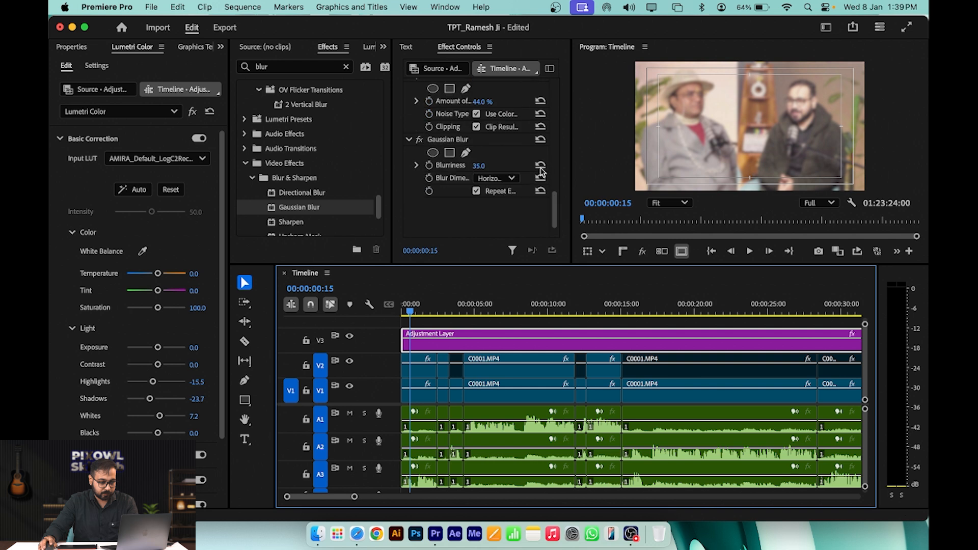
left_click(448, 143)
key("Delete")
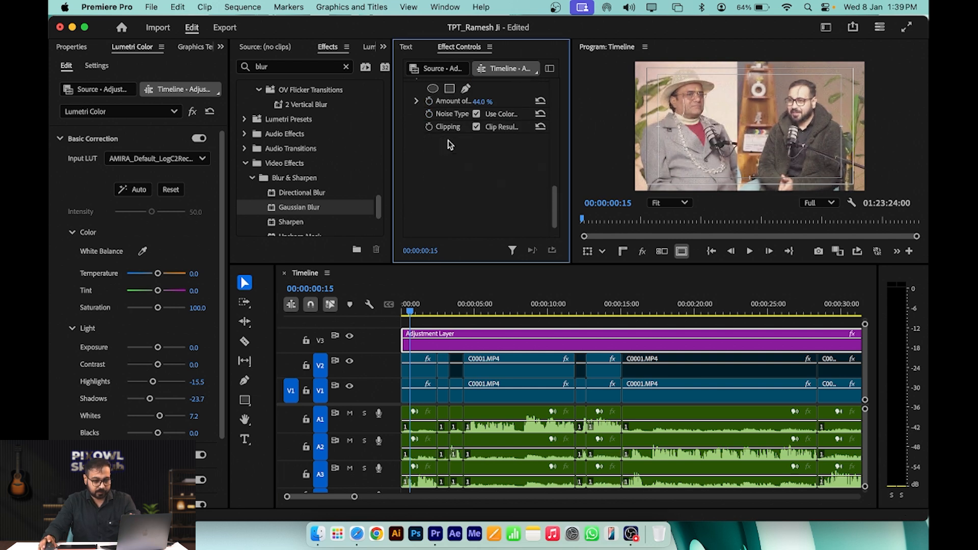
Check the split screen near the start and examine the settings of the first V2 clip and the adjustment layer.
left_click_drag(429, 312, 413, 312)
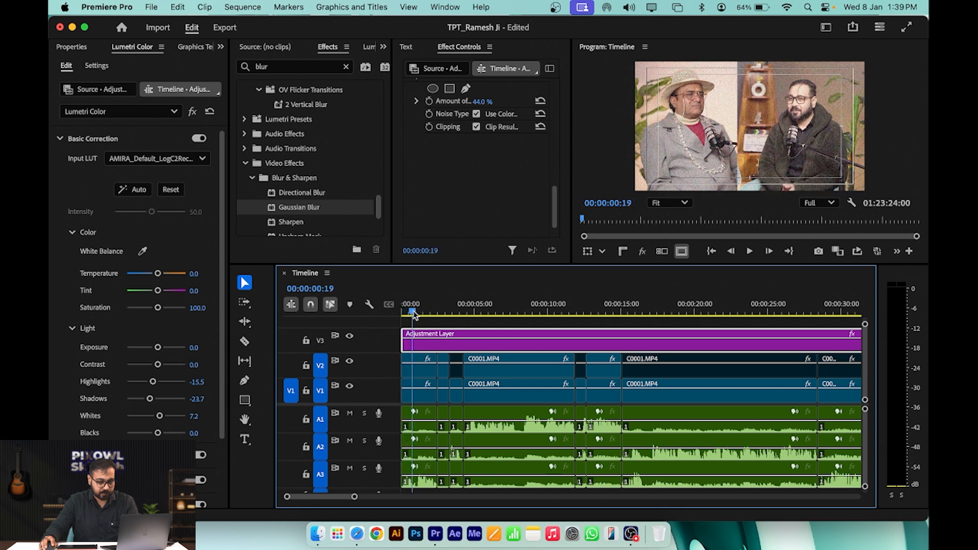
left_click(422, 374)
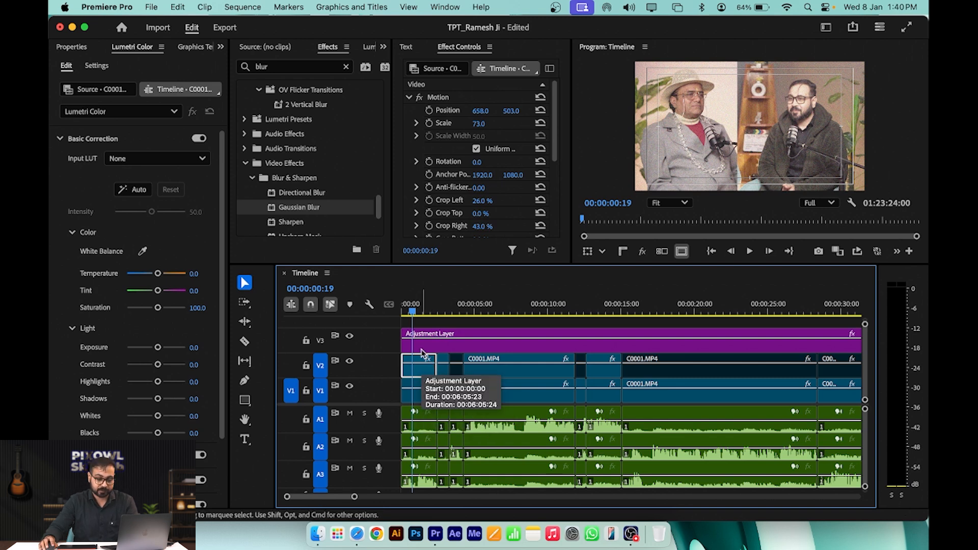
left_click(422, 351)
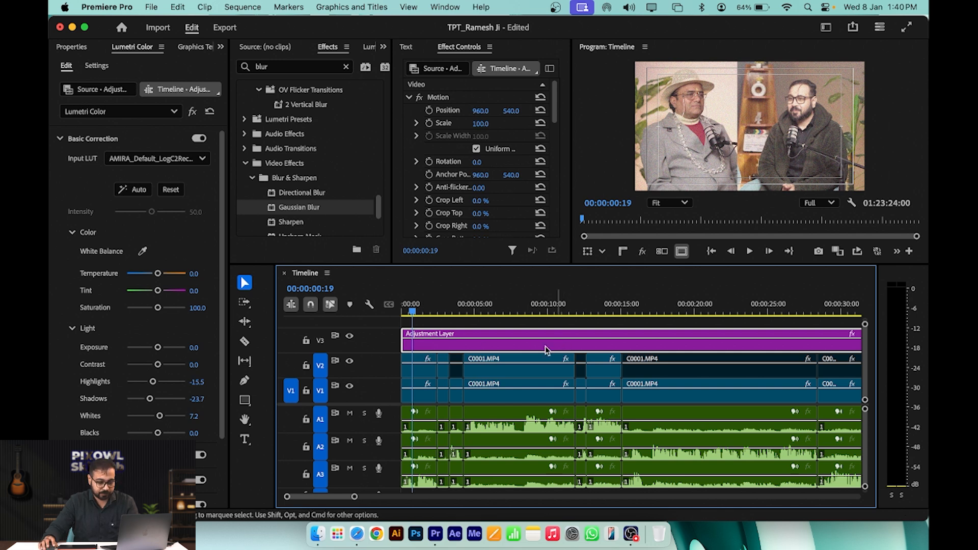
left_click(507, 327)
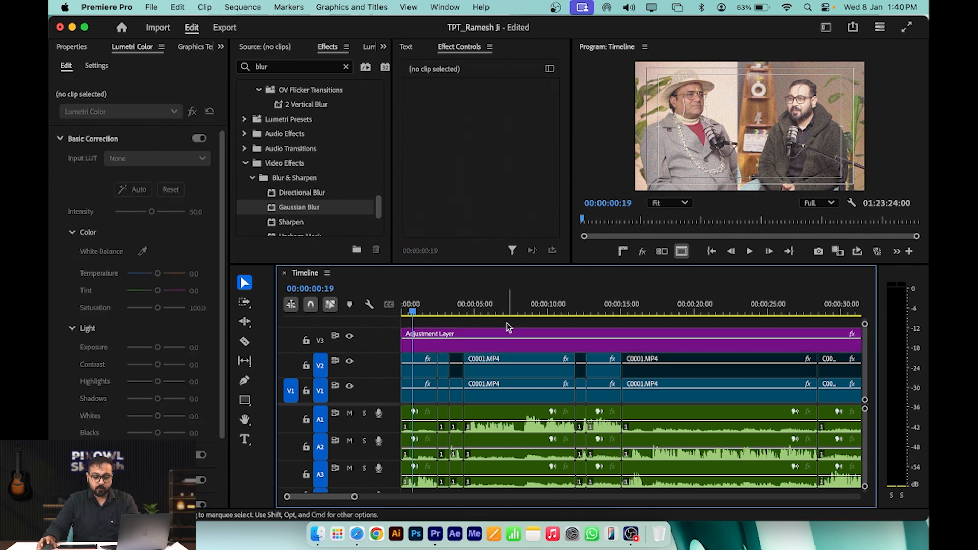
left_click(487, 350)
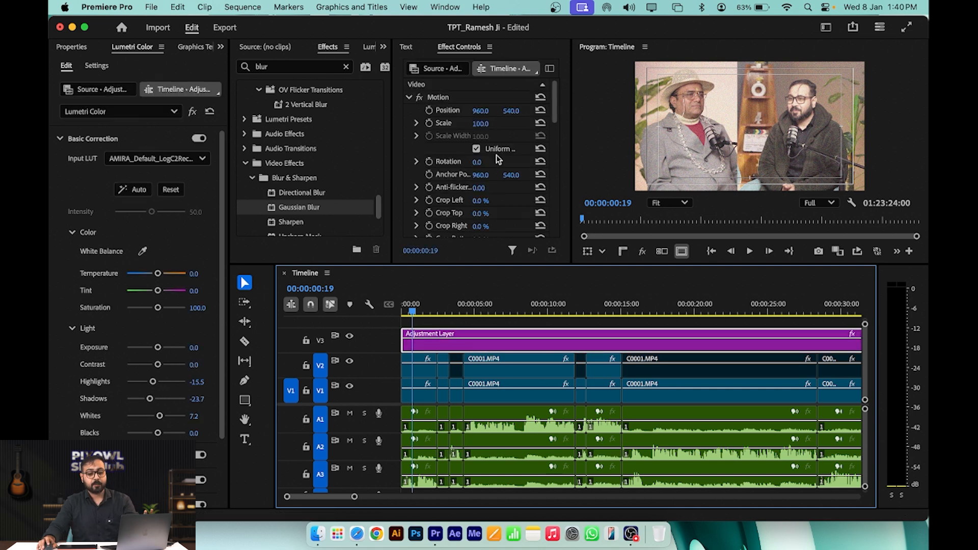
scroll(498, 173, "down", 6)
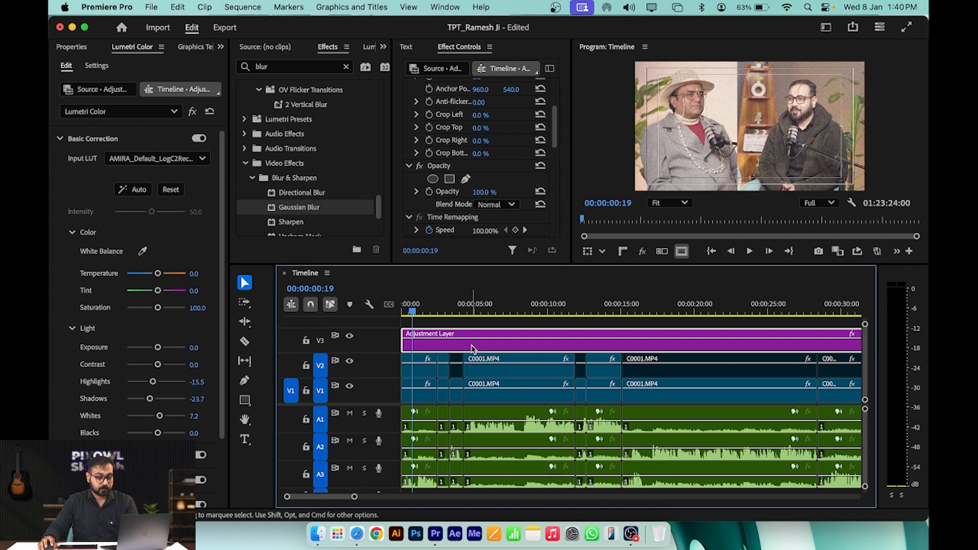
left_click(483, 325)
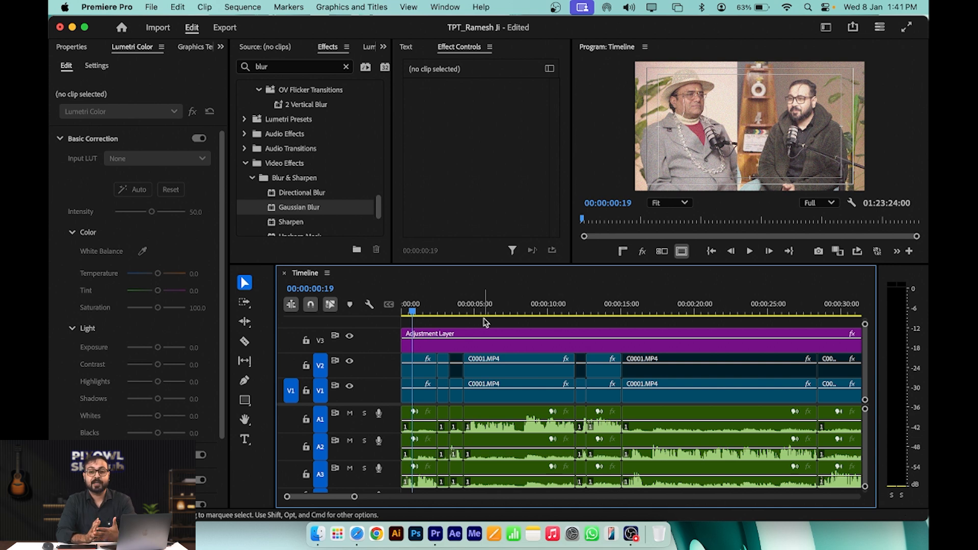
Delete the existing adjustment layer from V3 and place a fresh one at the sequence start, extended to about 12 seconds.
left_click(497, 347)
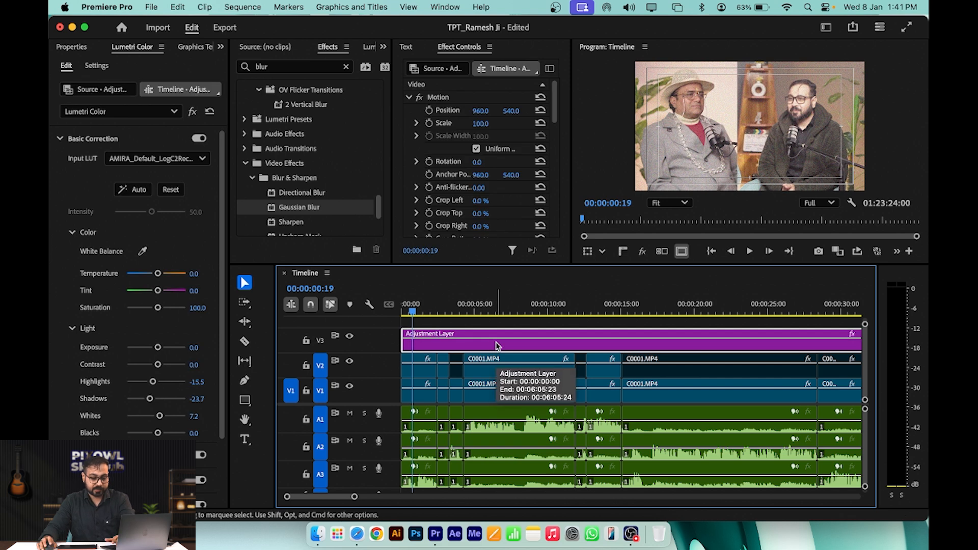
key("Delete")
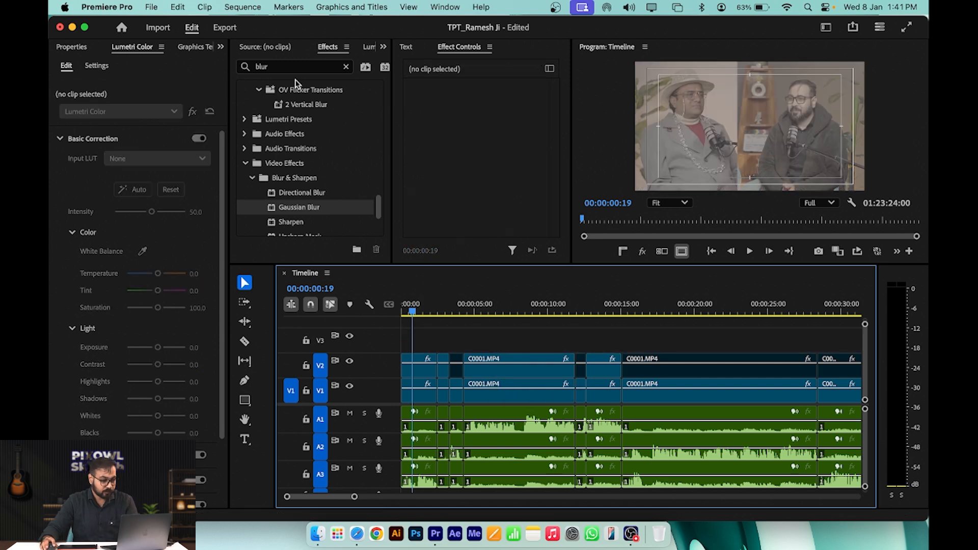
scroll(342, 50, "up", 2)
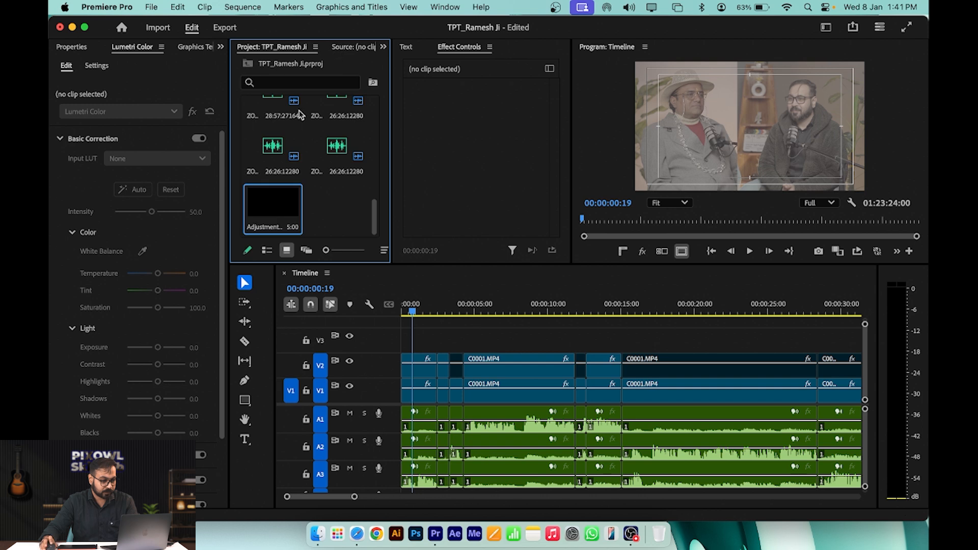
left_click_drag(280, 208, 407, 340)
left_click_drag(474, 340, 575, 339)
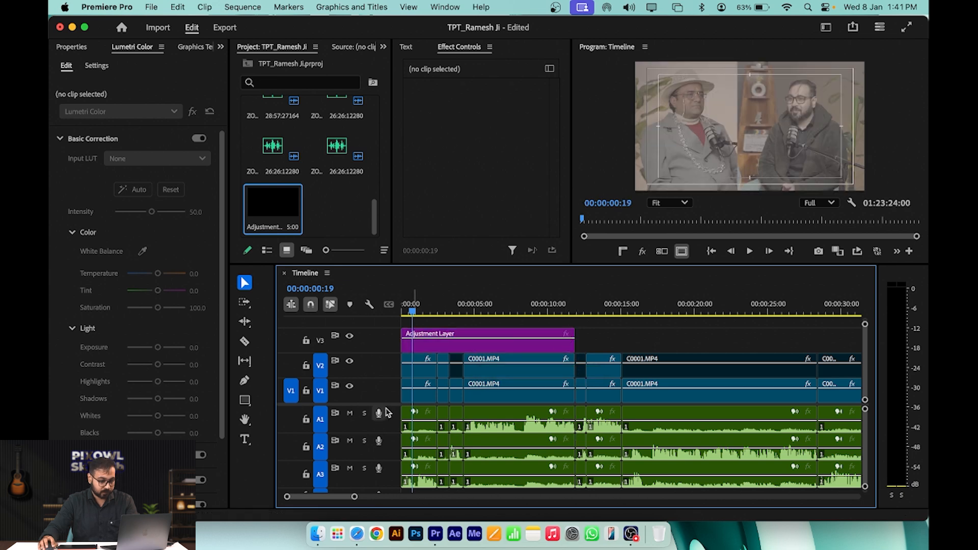
Stack two more adjustment layers on V4 and V5, each extended to match the end of the V3 layer.
left_click_drag(388, 405, 389, 436)
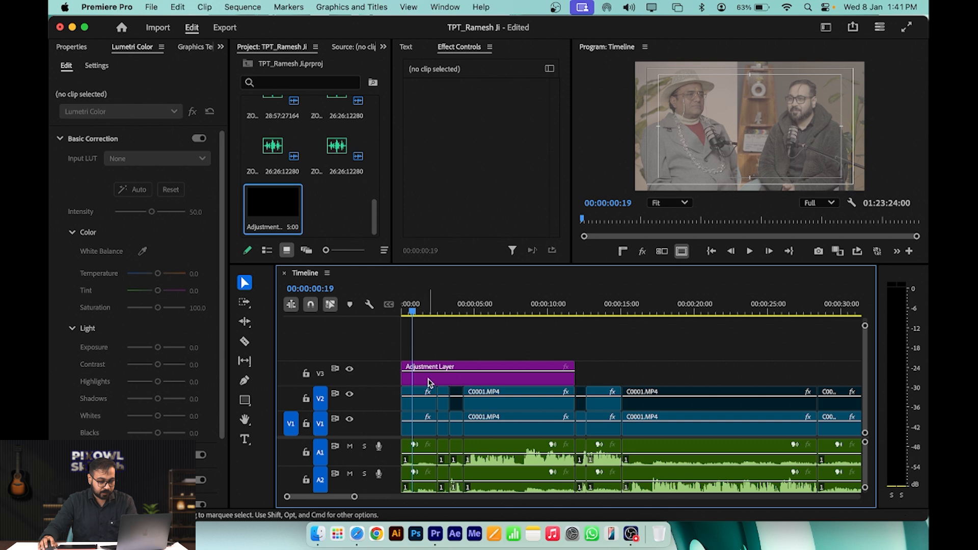
left_click_drag(275, 219, 421, 352)
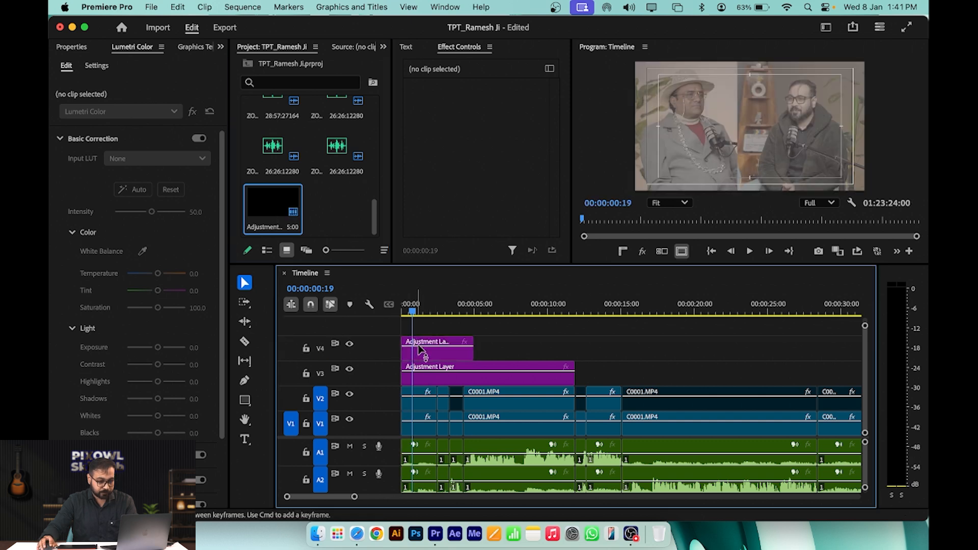
left_click_drag(497, 347, 575, 348)
left_click_drag(259, 208, 411, 330)
left_click_drag(475, 326, 574, 327)
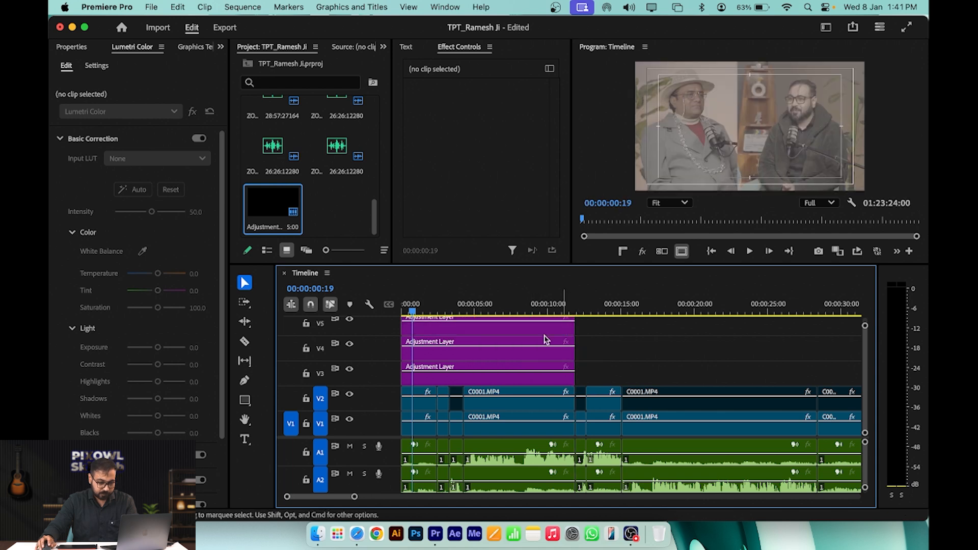
Apply the Sony SLog3 creative look in Lumetri Color to the adjustment layer on V3.
left_click(433, 379)
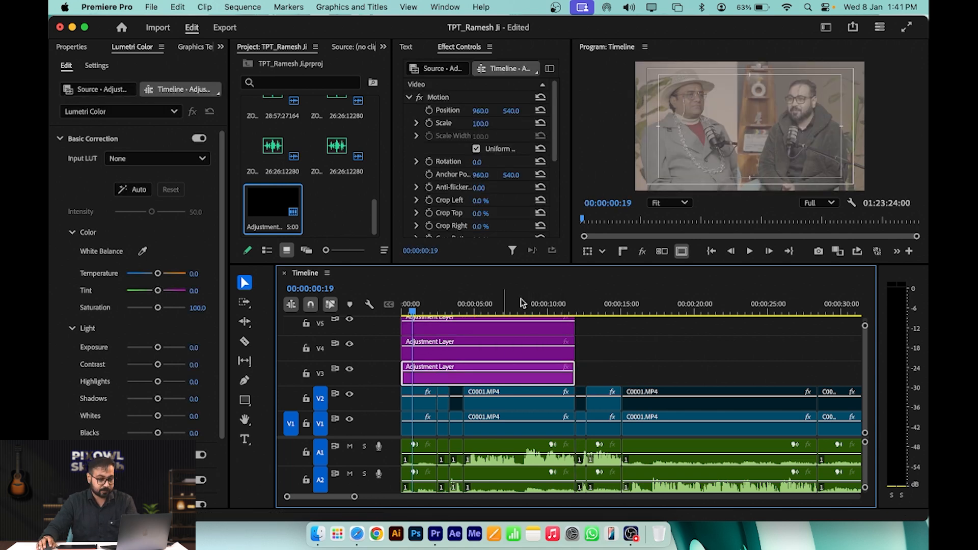
left_click(110, 142)
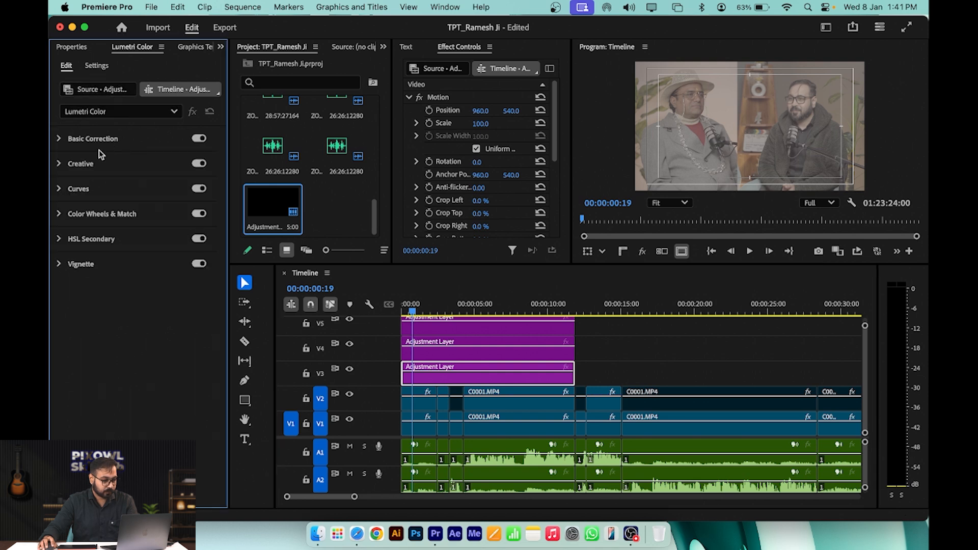
left_click(102, 164)
left_click(114, 184)
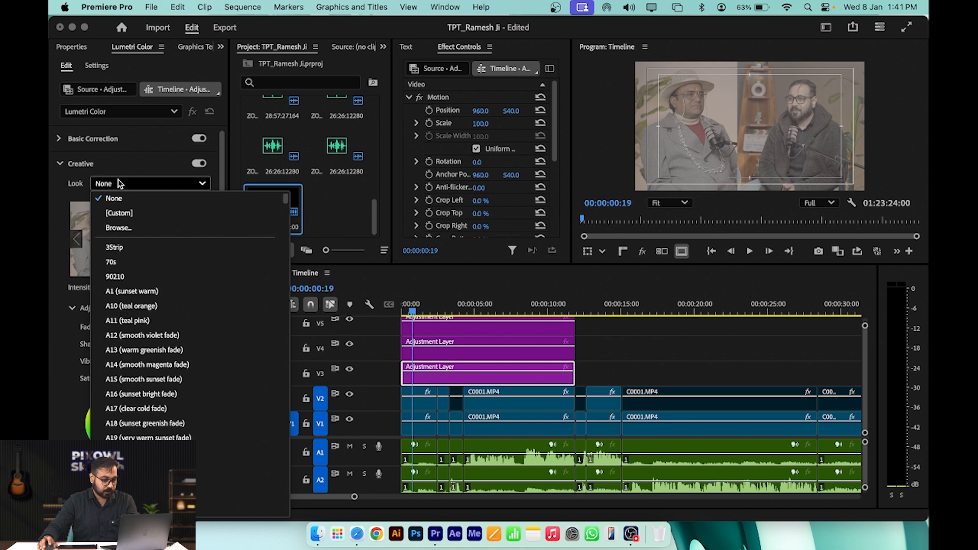
scroll(132, 395, "down", 15)
left_click(131, 395)
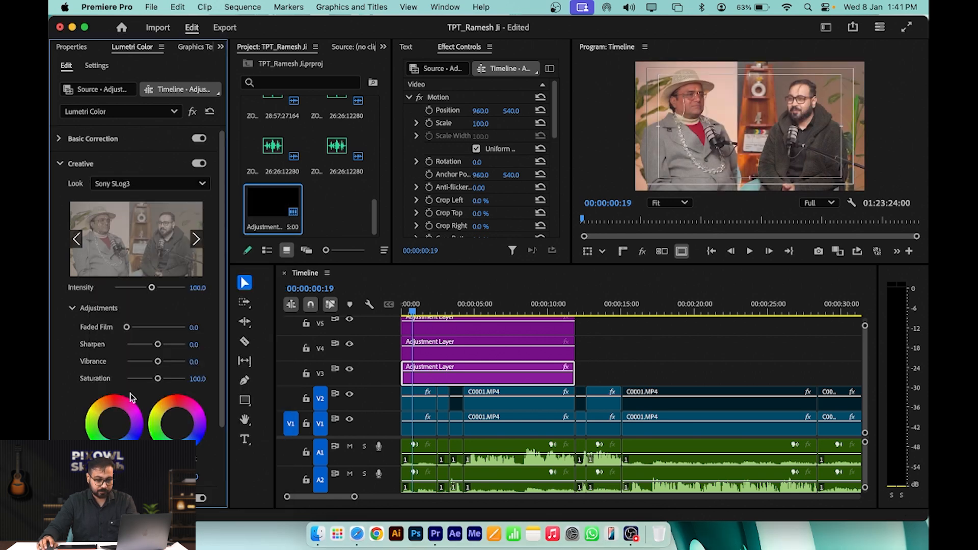
left_click(648, 361)
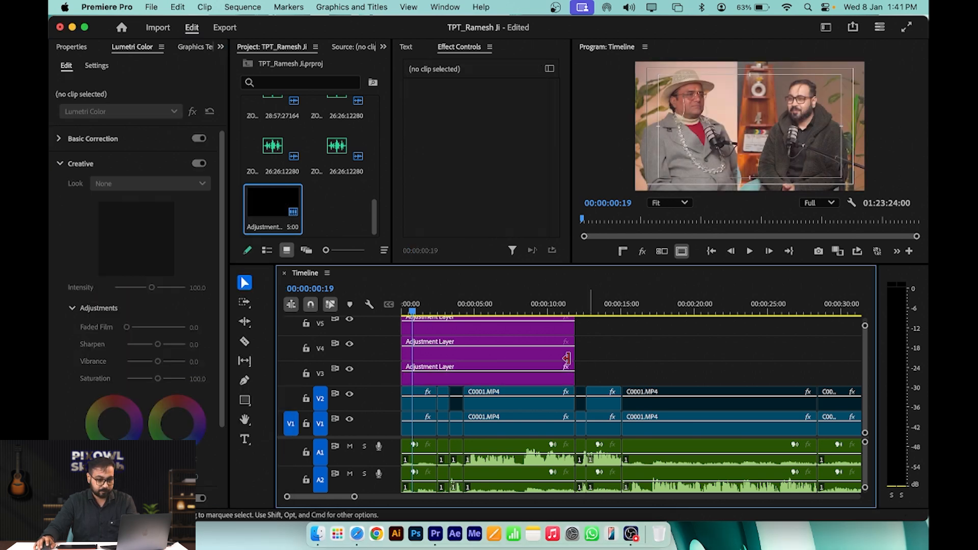
left_click(436, 374)
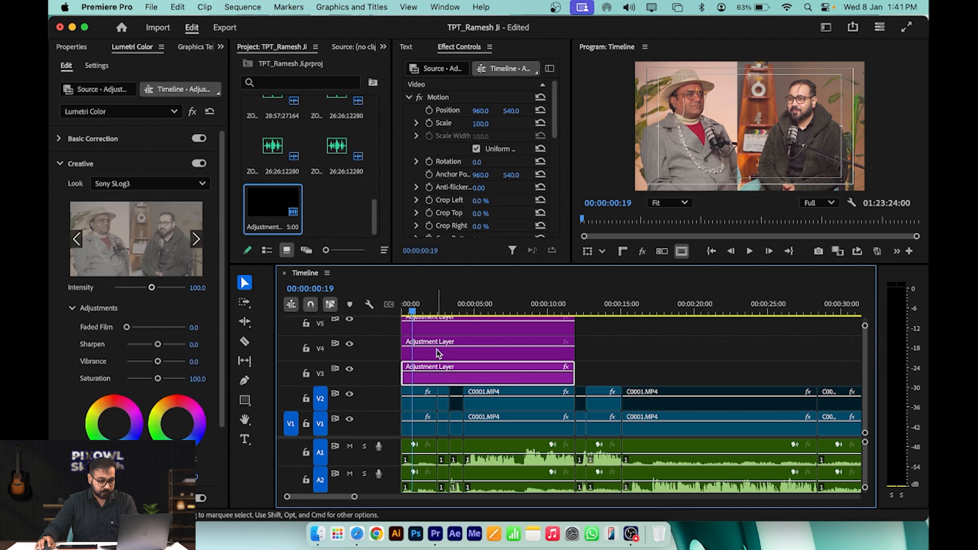
Find the Sharpen video effect and apply it to the adjustment layer on V4.
left_click(436, 353)
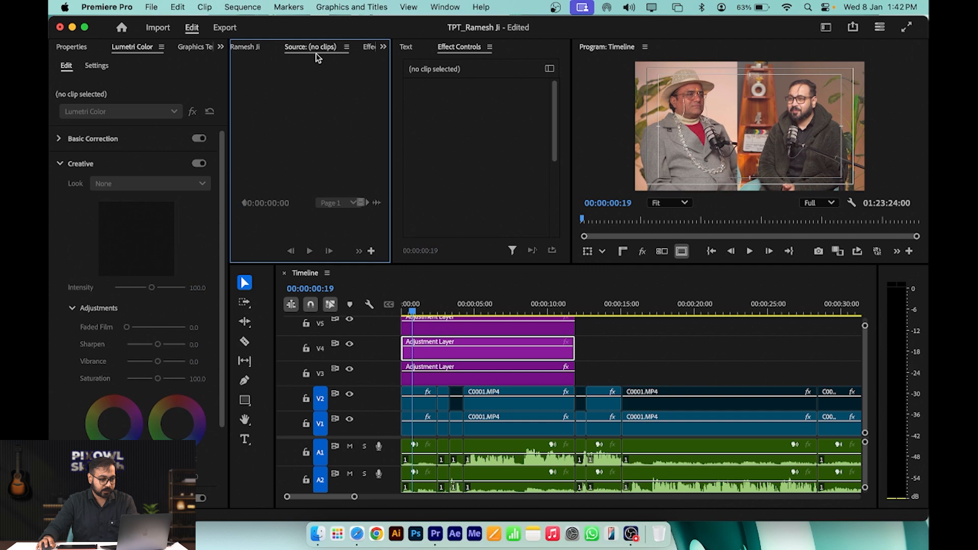
left_click(368, 47)
left_click(288, 67)
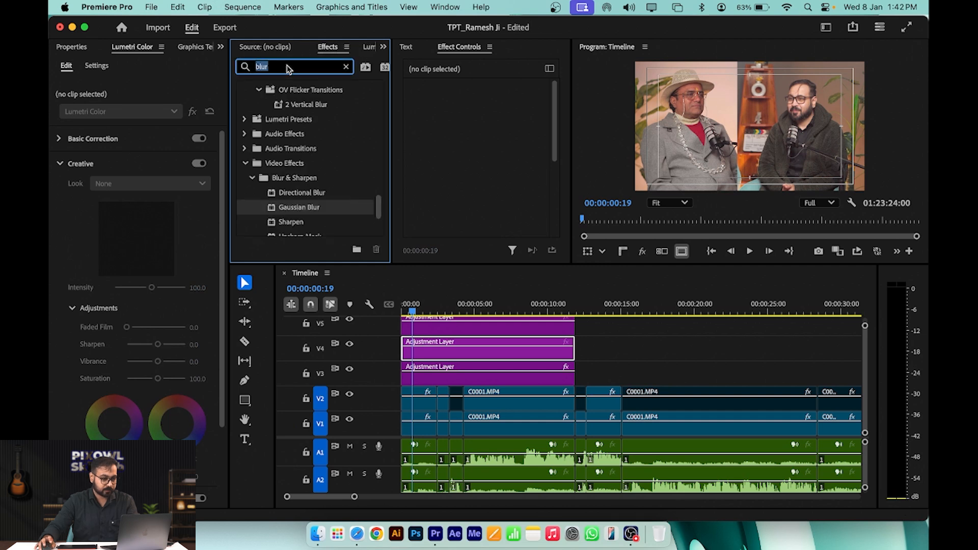
type("sharp")
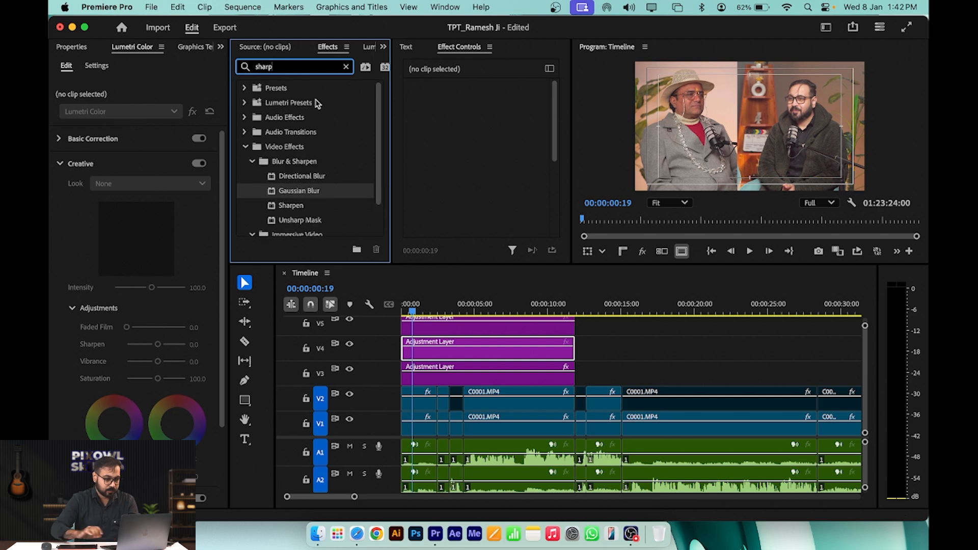
scroll(298, 196, "down", 1)
left_click_drag(300, 196, 441, 349)
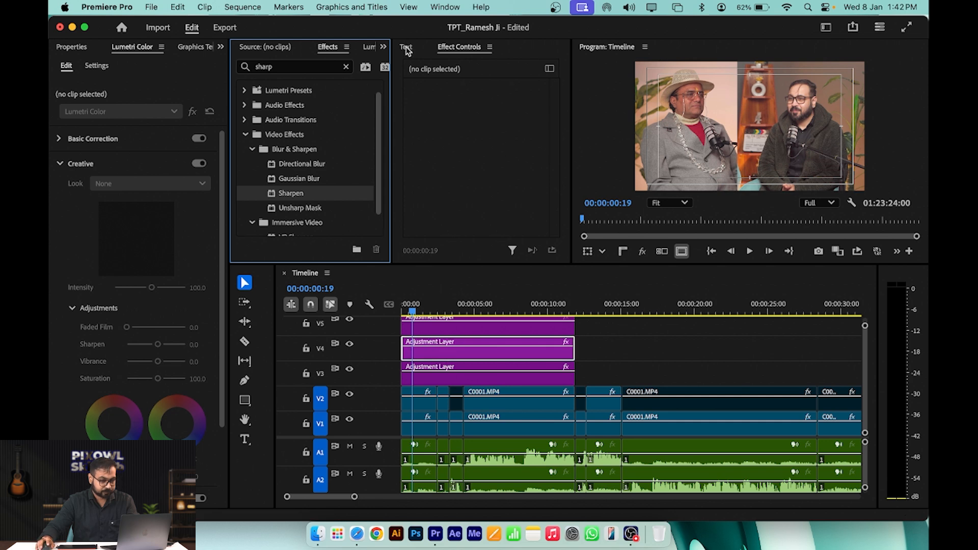
Set the Sharpen amount of the V4 adjustment layer to 48.
left_click(472, 354)
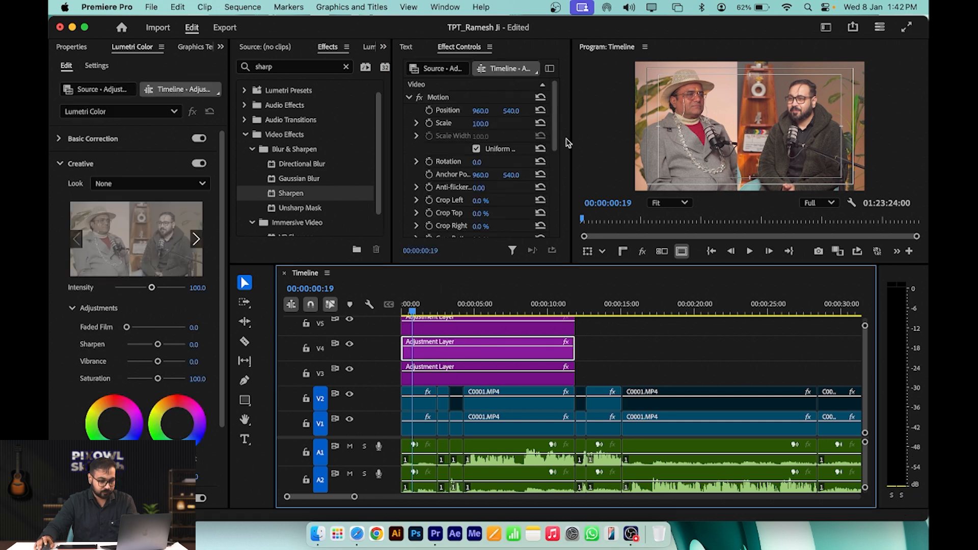
scroll(559, 143, "down", 5)
left_click(475, 191)
type("2")
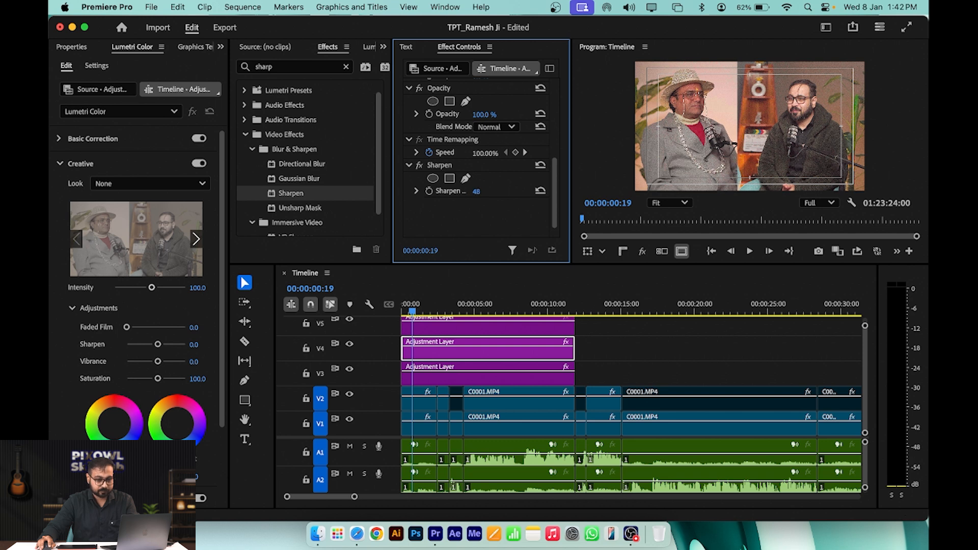
Rename the adjustment layer on V3 as Colour Grade.
right_click(446, 376)
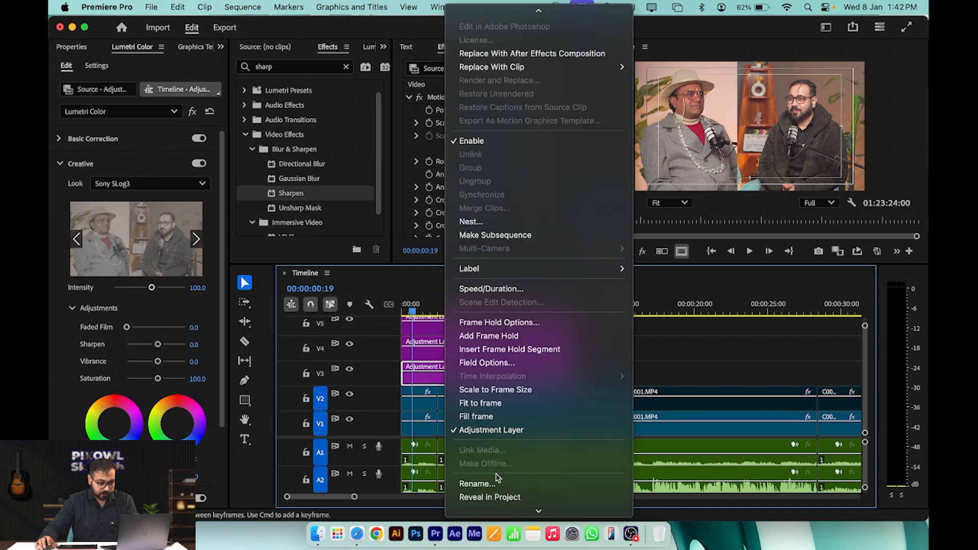
left_click(490, 483)
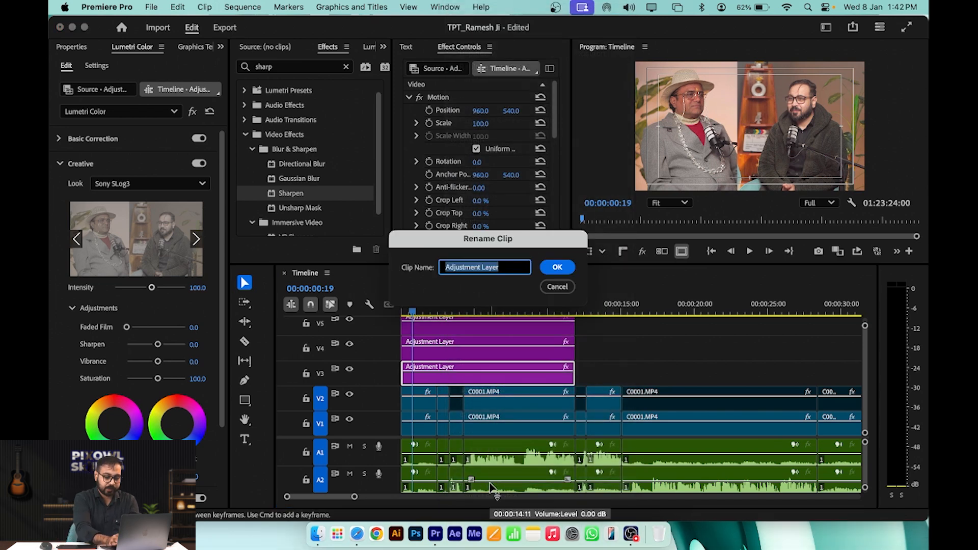
type("Colour")
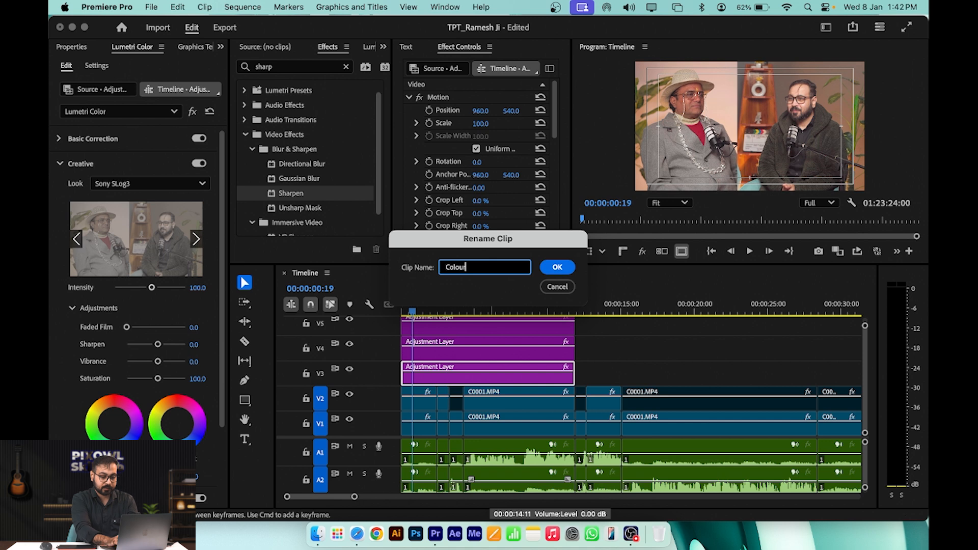
type(" Grade")
key("Return")
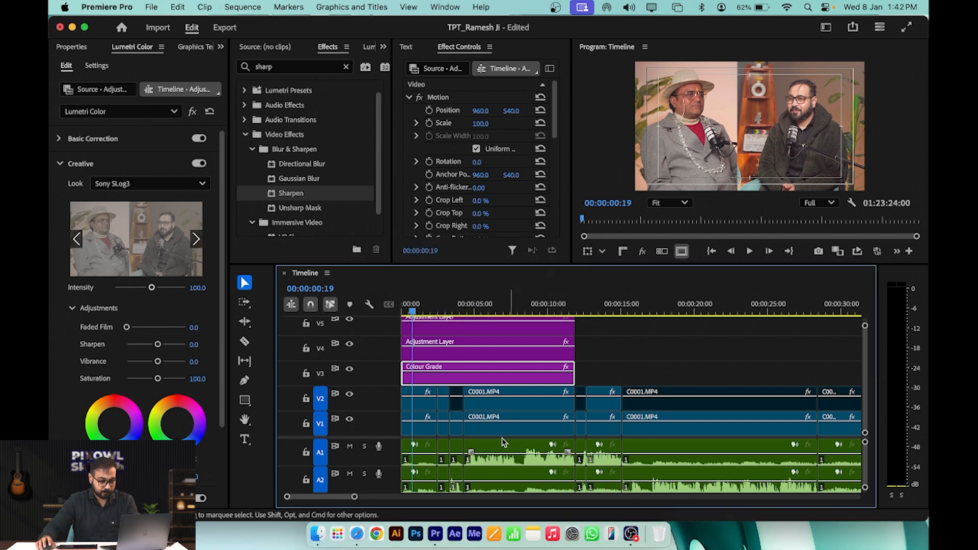
Rename the adjustment layer on V4 as Sharpen.
right_click(492, 358)
scroll(540, 471, "down", 6)
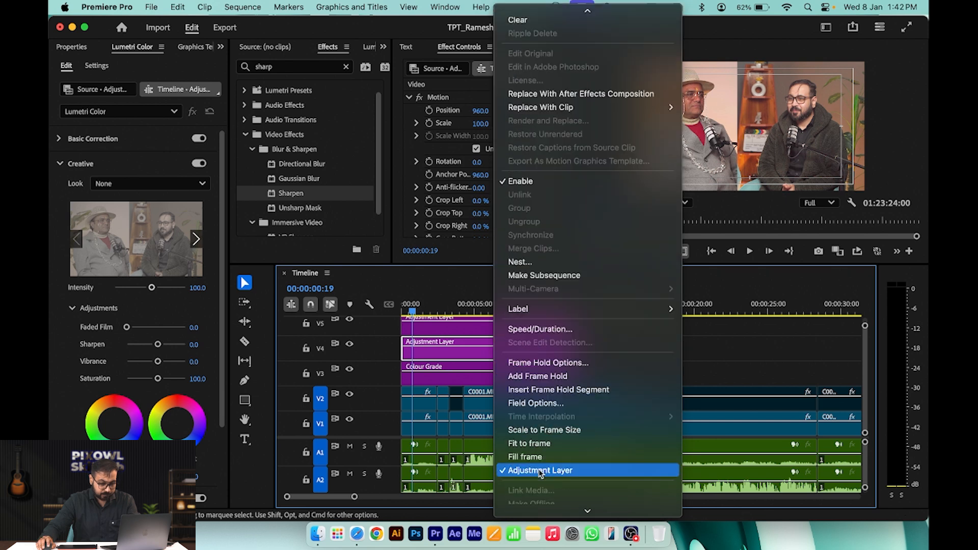
left_click(532, 461)
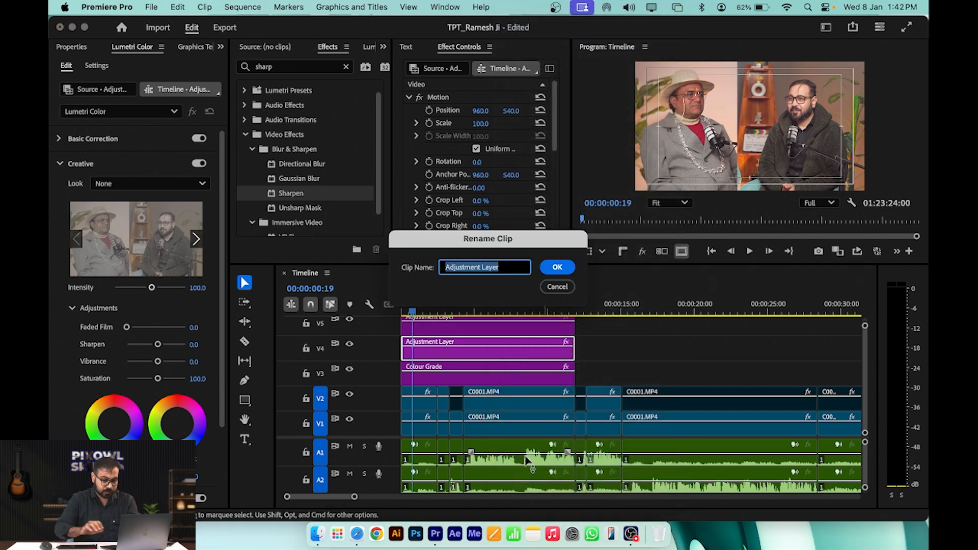
type("Sharpen")
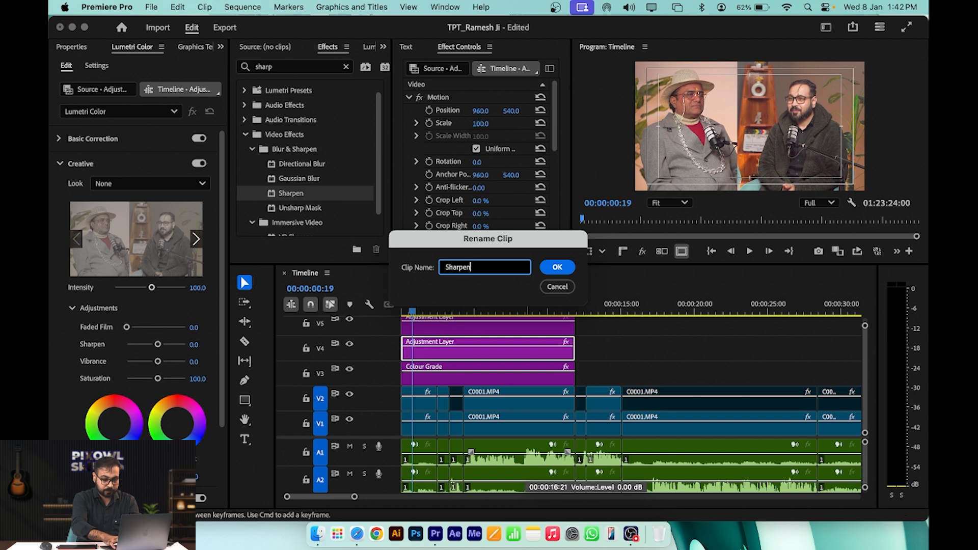
key("Return")
Apply the Tint effect to the adjustment layer on V5 and set its amount to tint to 58%.
left_click(284, 70)
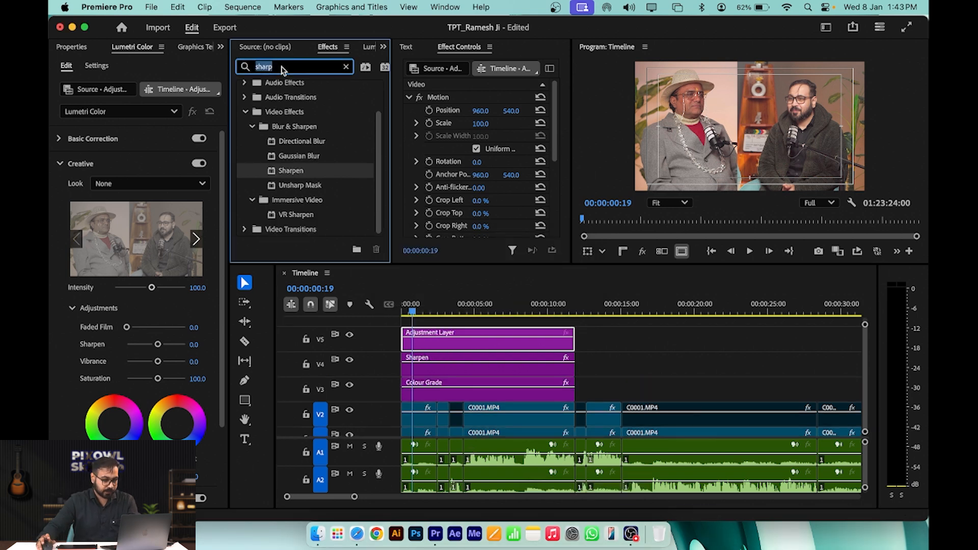
type("tint")
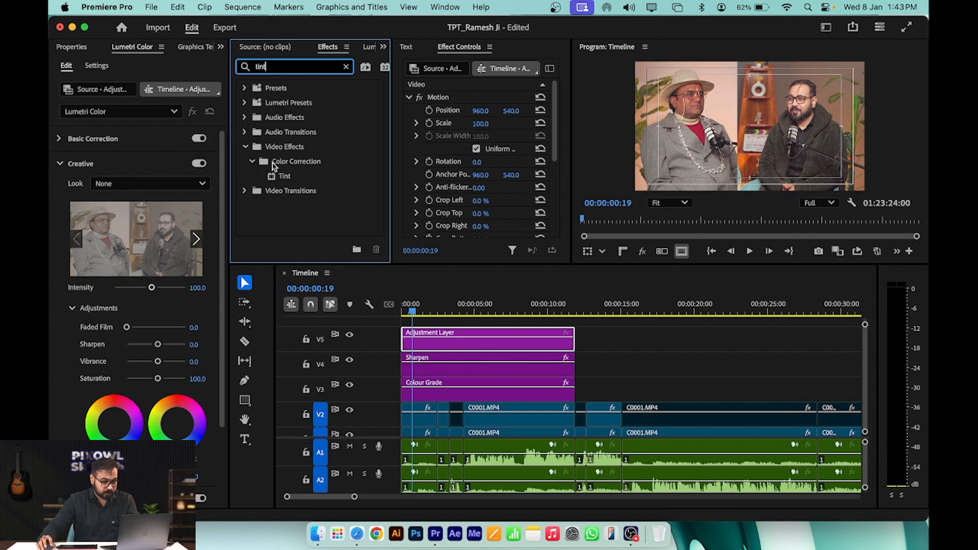
left_click_drag(283, 176, 442, 337)
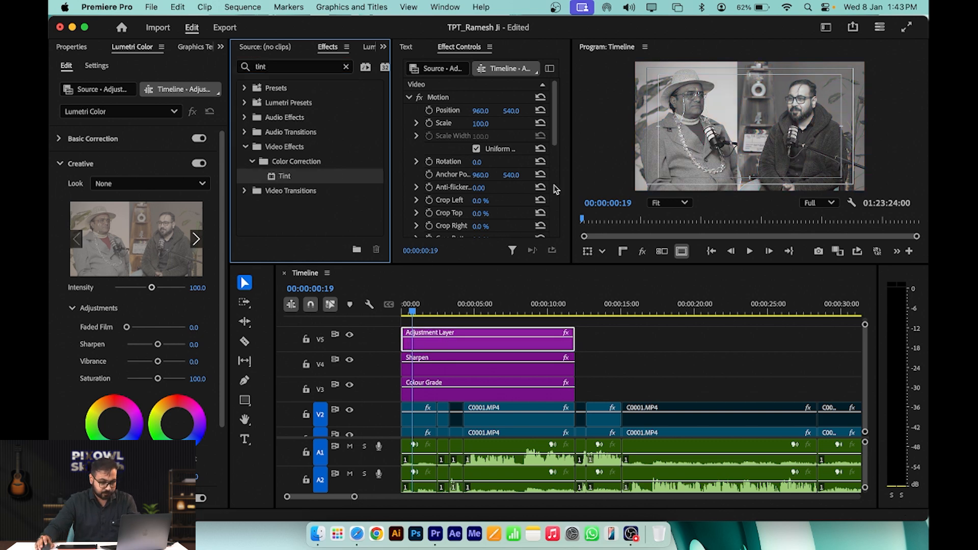
scroll(555, 190, "down", 8)
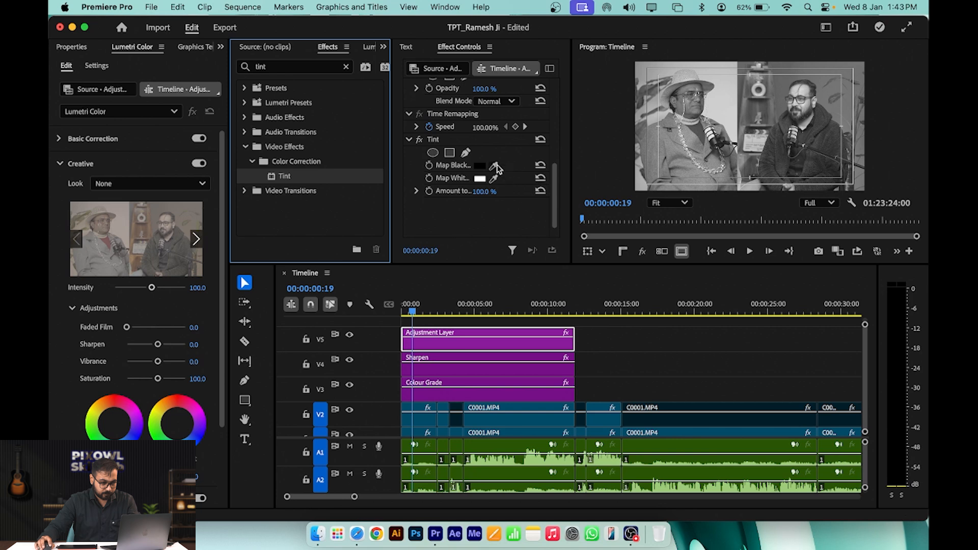
left_click(473, 143)
mouse_move(484, 191)
left_mouse_down()
mouse_move(473, 192)
mouse_move(500, 192)
left_mouse_up()
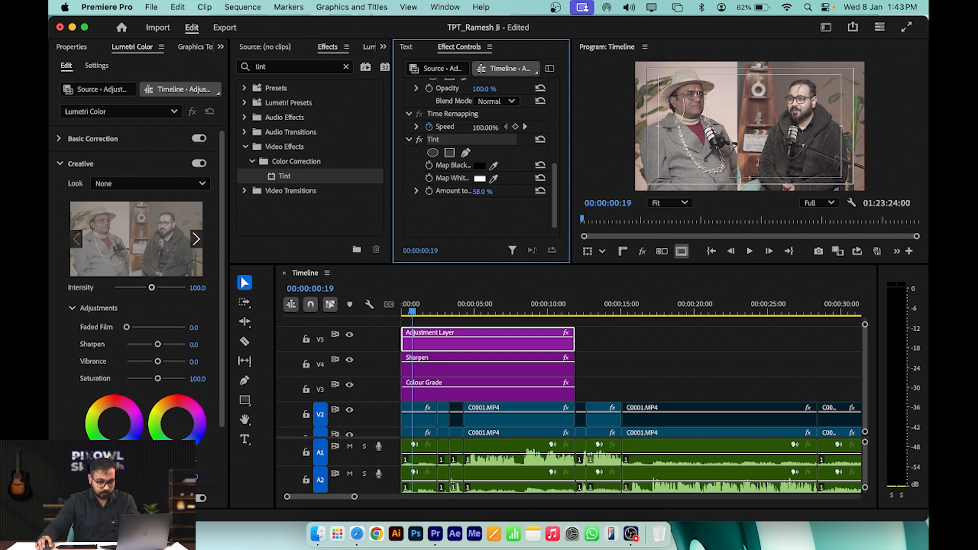
Play the opening seconds of the sequence to check the combined effect of the three stacked adjustment layers.
left_click(759, 421)
left_click(730, 373)
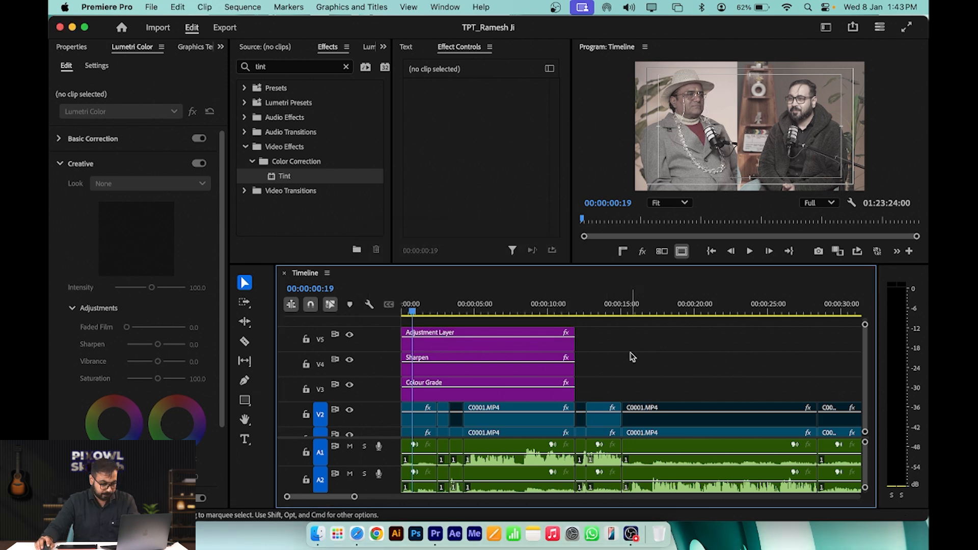
key("space")
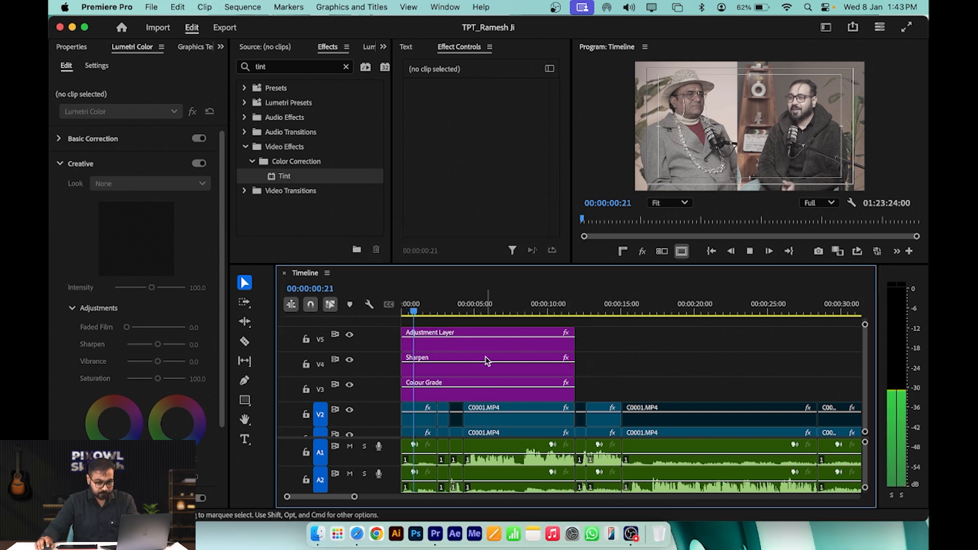
key("space")
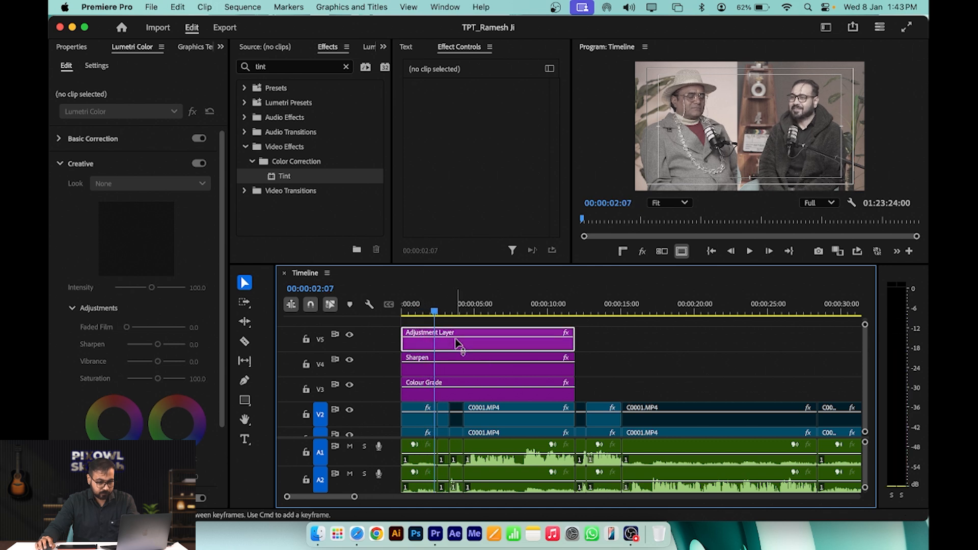
Rename the adjustment layer on V5 as Tint.
left_click(445, 342)
right_click(436, 341)
scroll(455, 463, "down", 5)
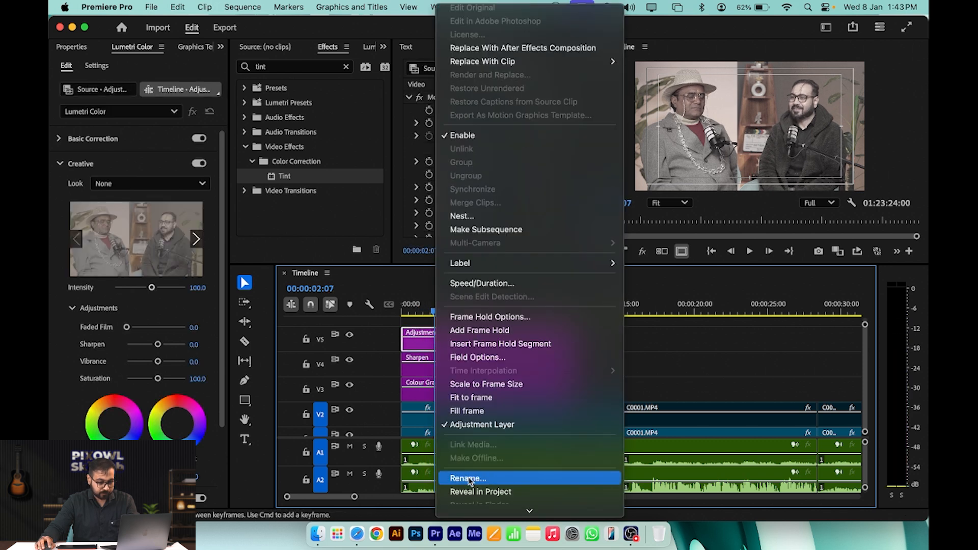
left_click(466, 477)
type("Tint")
key("Return")
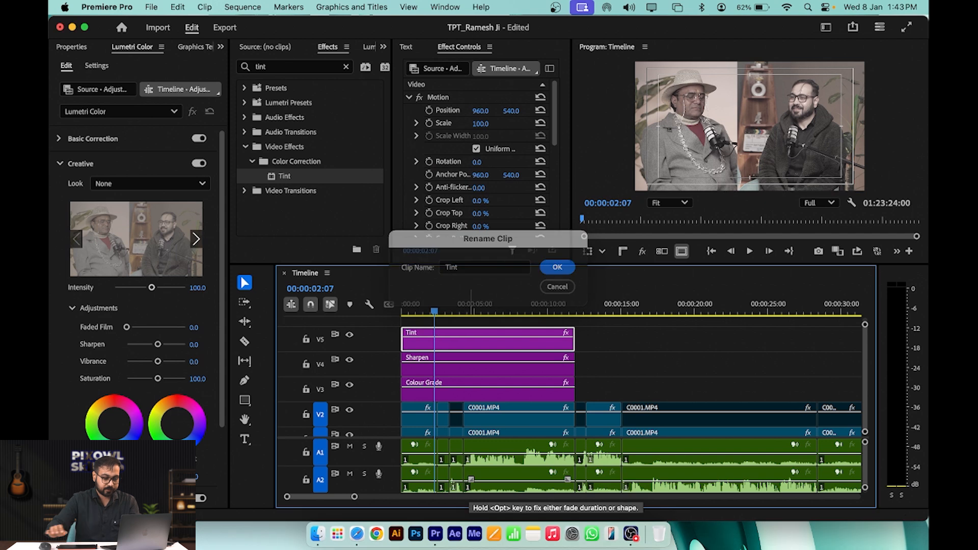
left_click(605, 362)
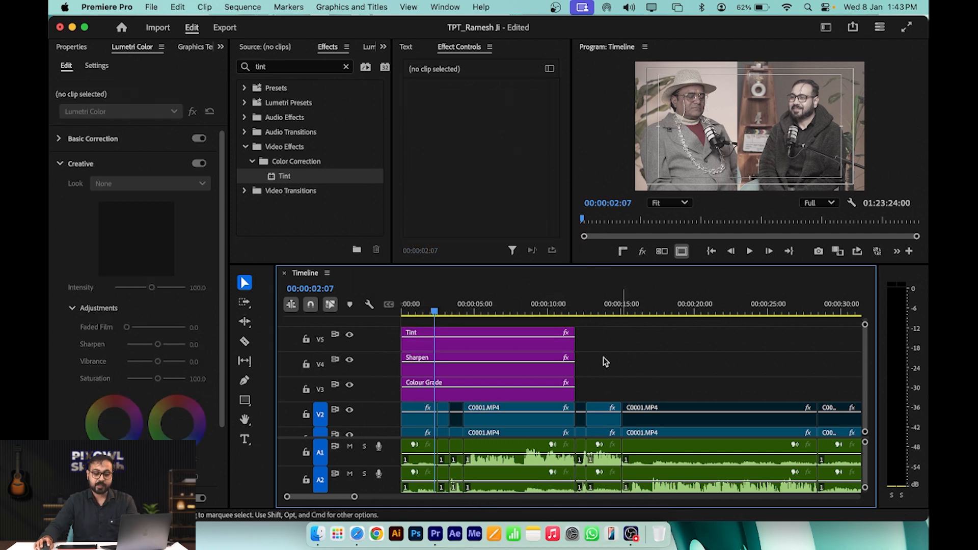
Check the Tint, Sharpen and Colour Grade layers one by one, toggling the Tint layer off and back on to compare.
left_click(536, 345)
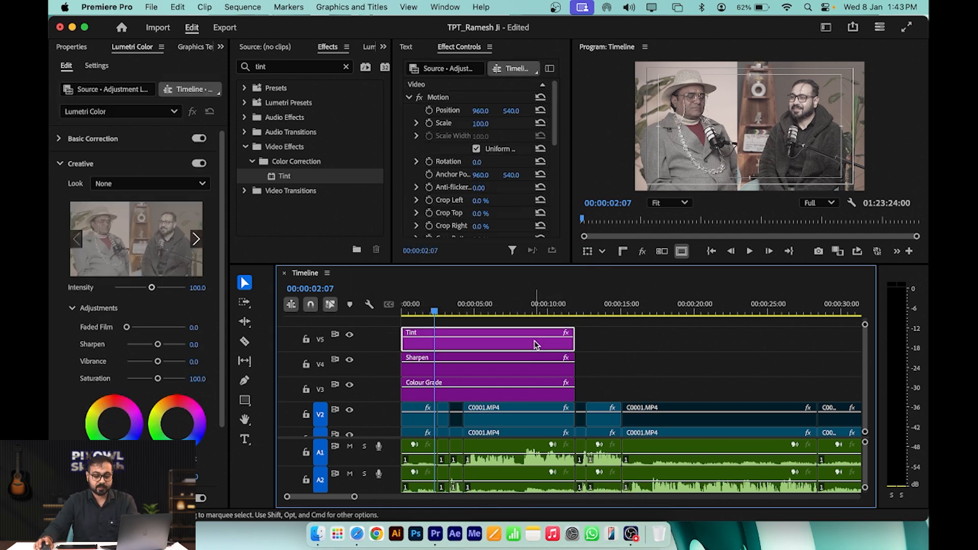
left_click(520, 370)
left_click(506, 395)
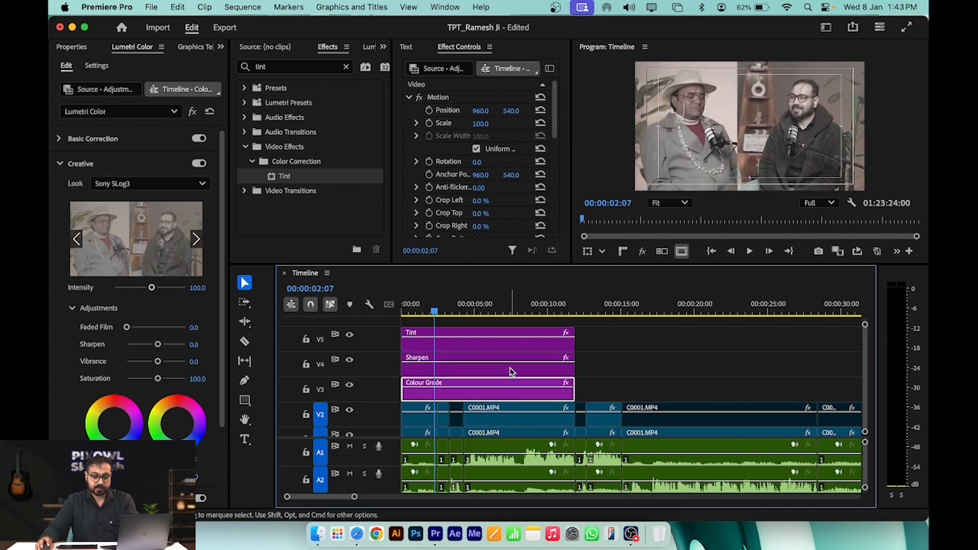
left_click(510, 366)
left_click(510, 344)
key("shift+super+e")
key("shift+super+e")
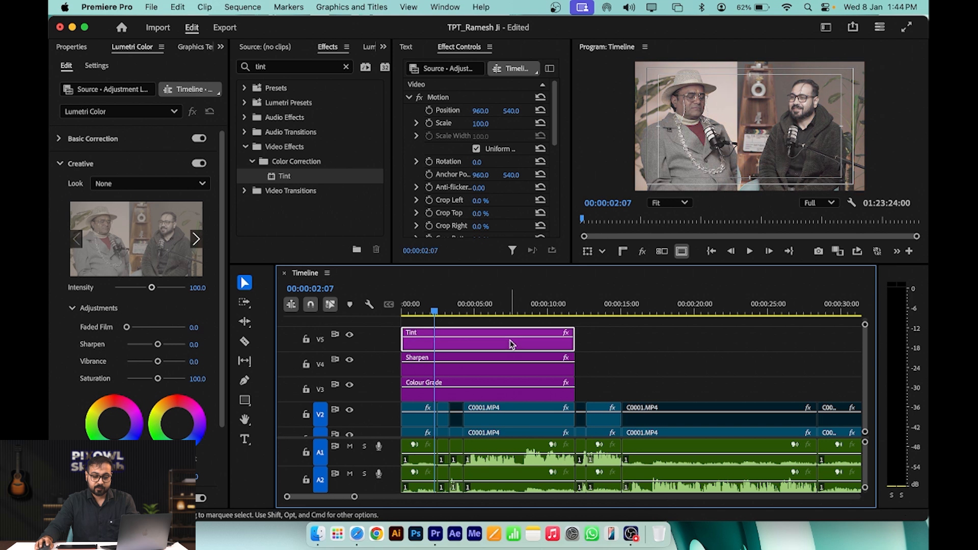
left_click(606, 364)
Examine the whole sequence from start to end to see how far the adjustment layers extend over the clips.
key("minus")
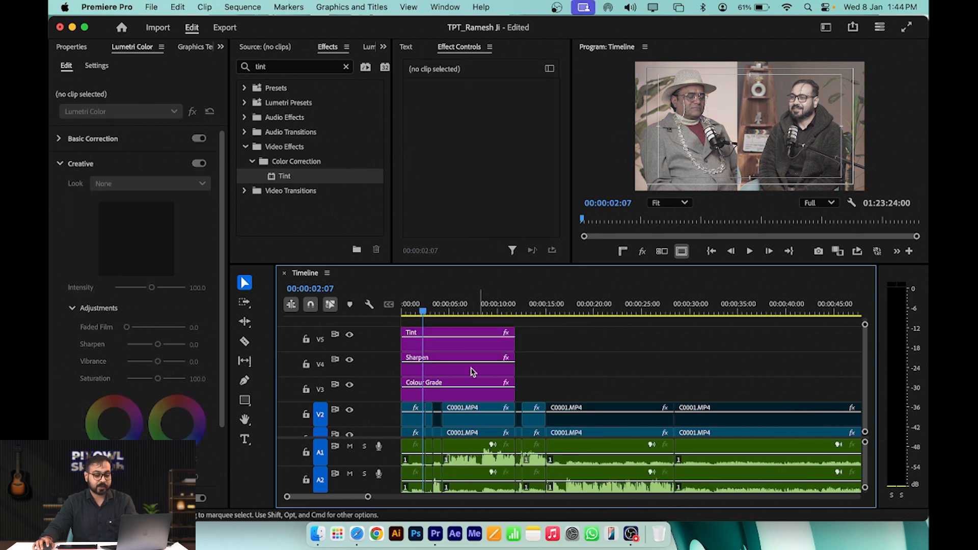
key("equal")
key("equal")
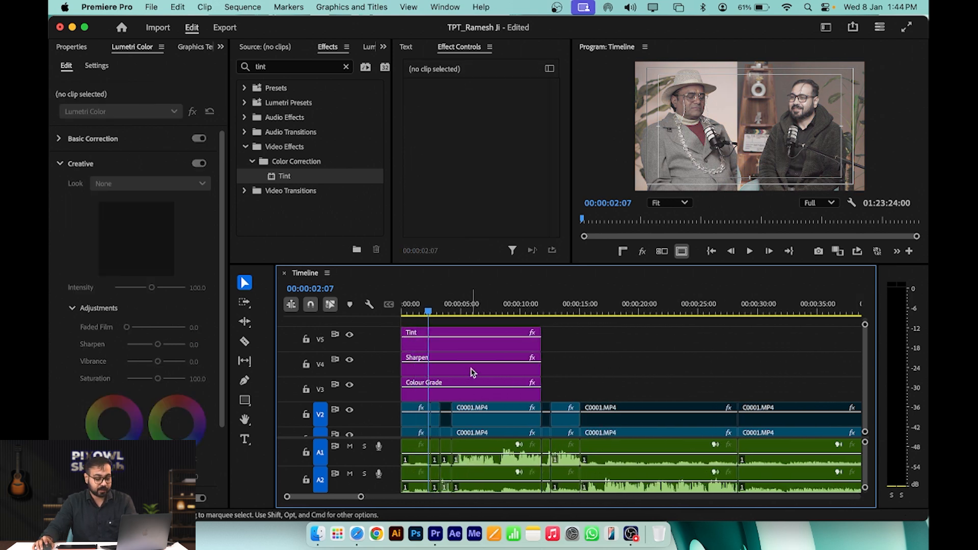
key("minus")
key("minus")
key("minus")
key("minus")
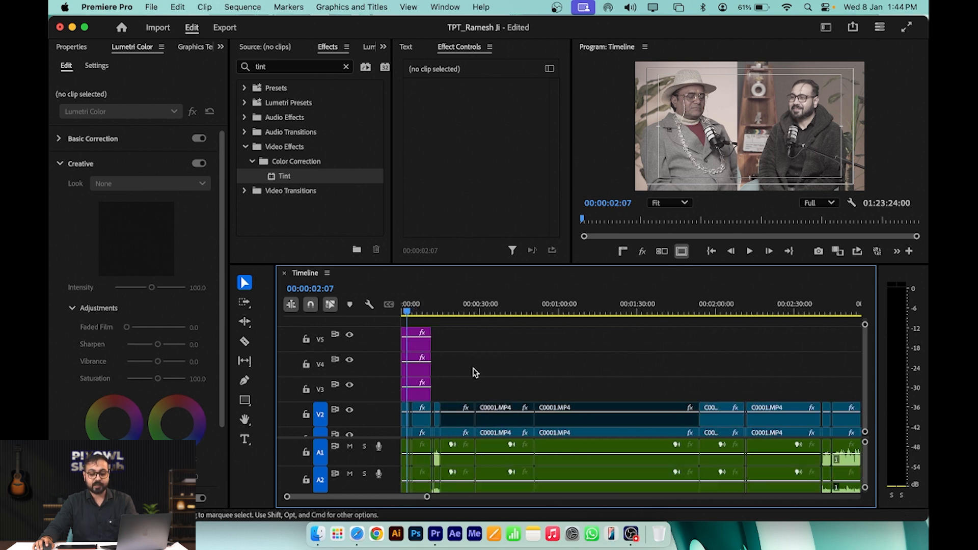
scroll(473, 373, "down", 1)
scroll(476, 373, "down", 2)
scroll(476, 372, "down", 3)
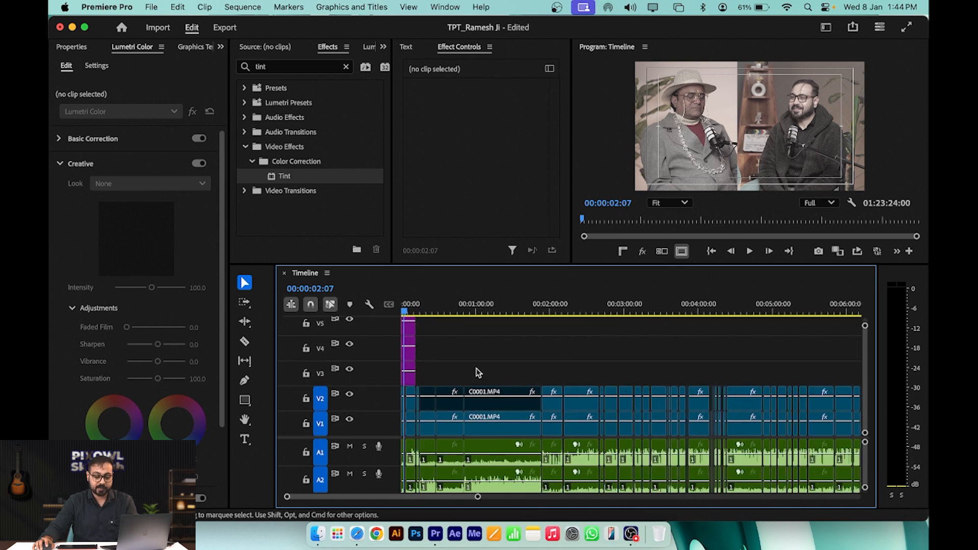
scroll(477, 372, "down", 3)
scroll(622, 417, "down", 2)
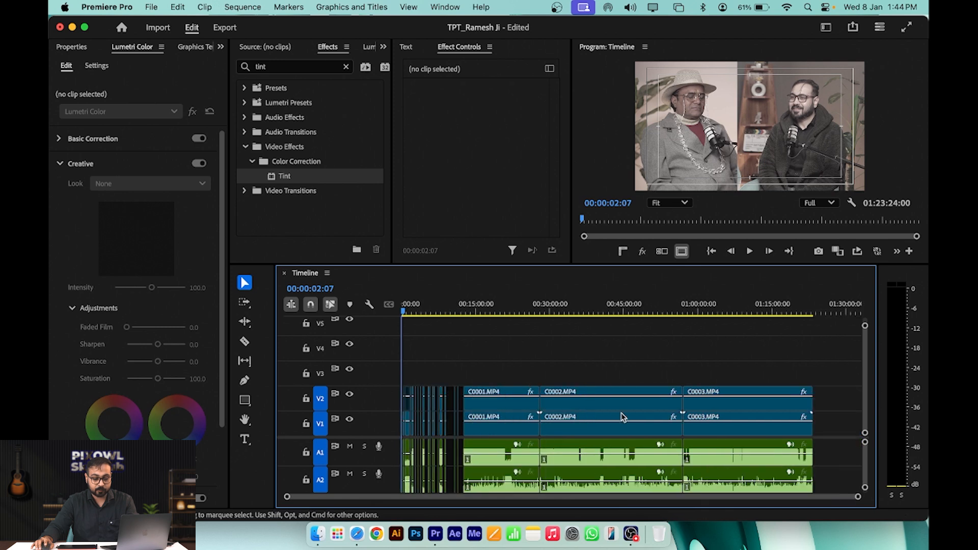
scroll(801, 338, "up", 10)
scroll(652, 379, "up", 15)
scroll(479, 373, "up", 20)
scroll(484, 374, "up", 20)
scroll(464, 376, "down", 5)
scroll(468, 377, "up", 20)
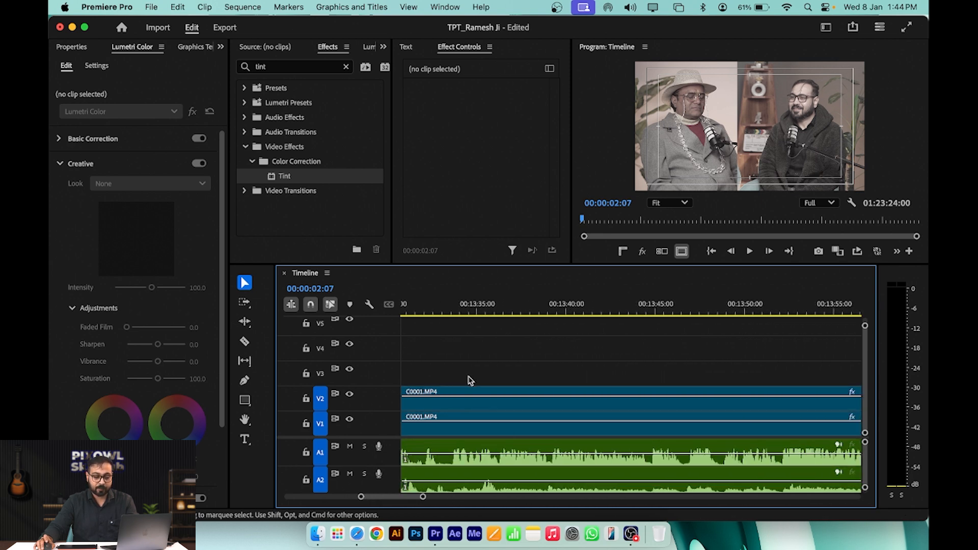
scroll(469, 380, "up", 15)
scroll(469, 377, "down", 4)
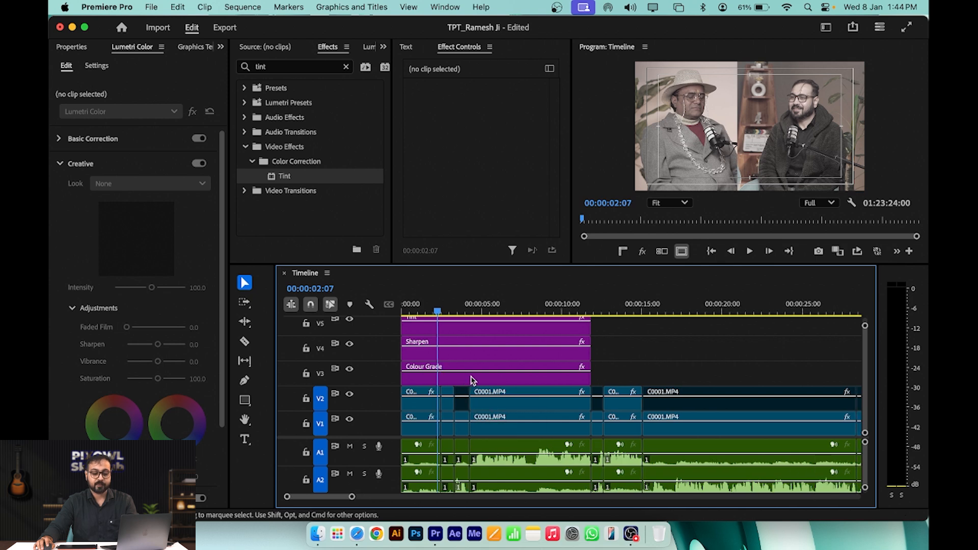
scroll(468, 377, "down", 2)
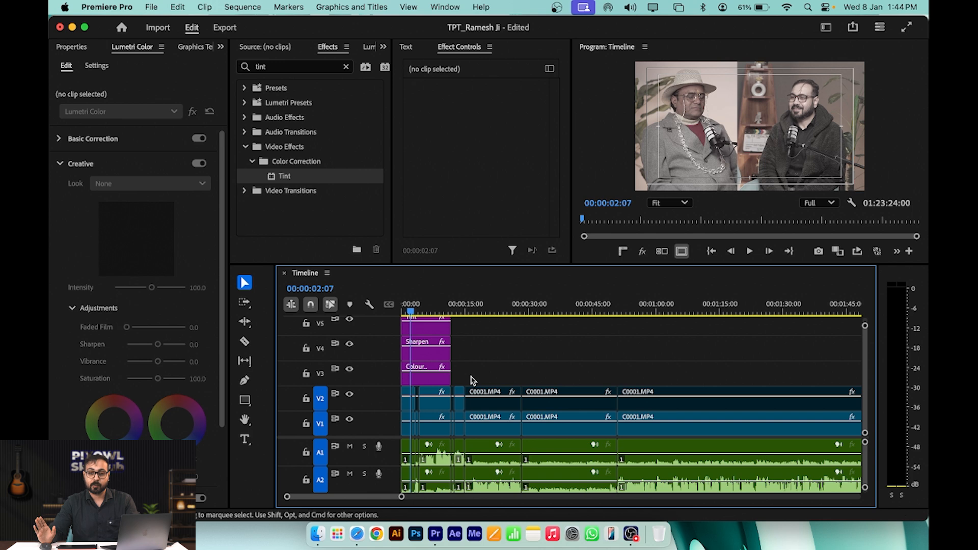
Move the playhead to 00:00:01:03, within the span of the three adjustment layers.
key("=")
key("=")
left_click(416, 308)
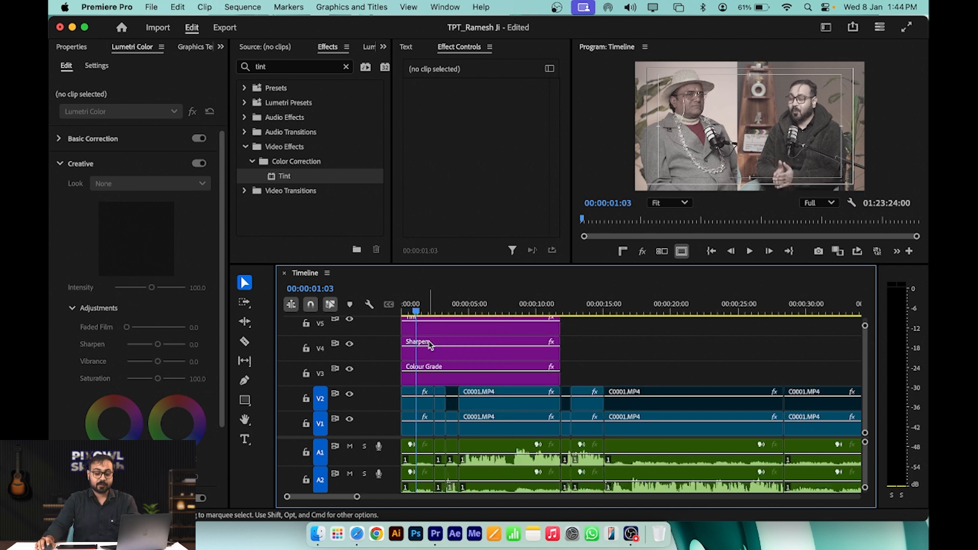
scroll(428, 342, "up", 1)
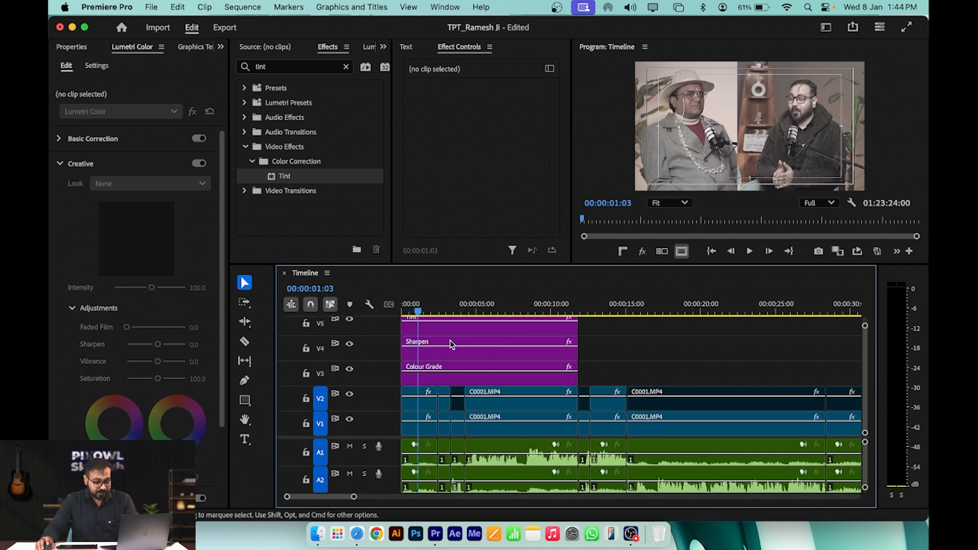
scroll(451, 348, "up", 1)
scroll(451, 348, "down", 1)
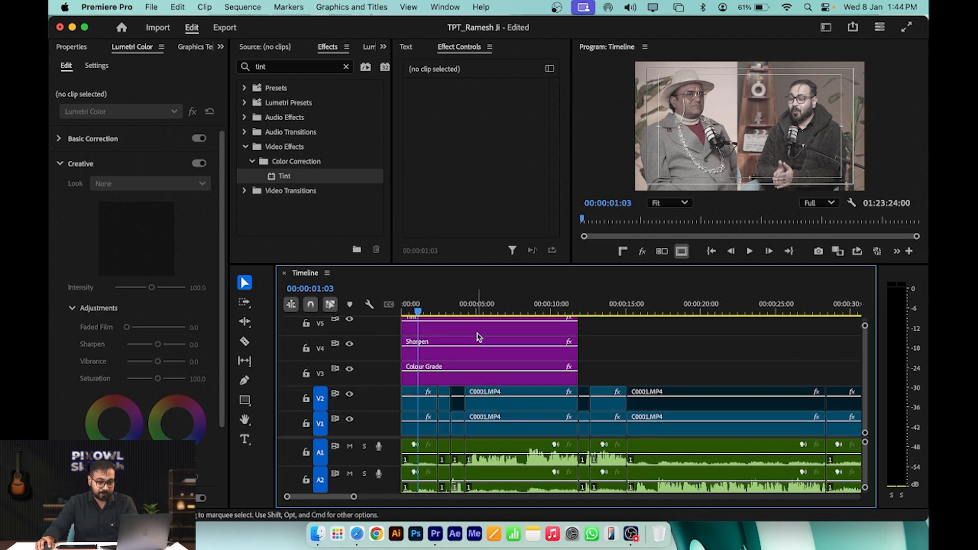
Draw a four-point Pen mask on the opacity of the Tint layer, forming a diamond diagonally across the video frame.
left_click(477, 331)
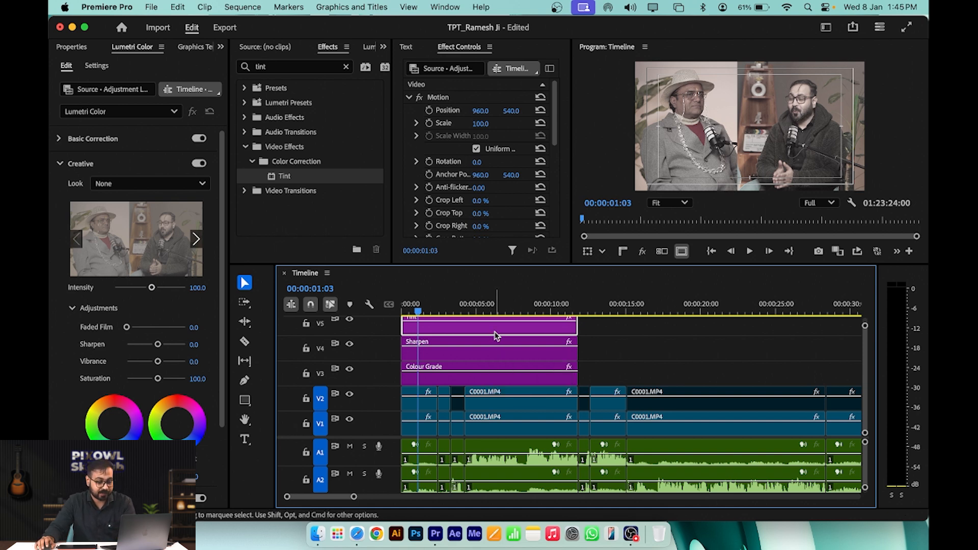
scroll(495, 340, "up", 1)
left_click_drag(554, 130, 548, 210)
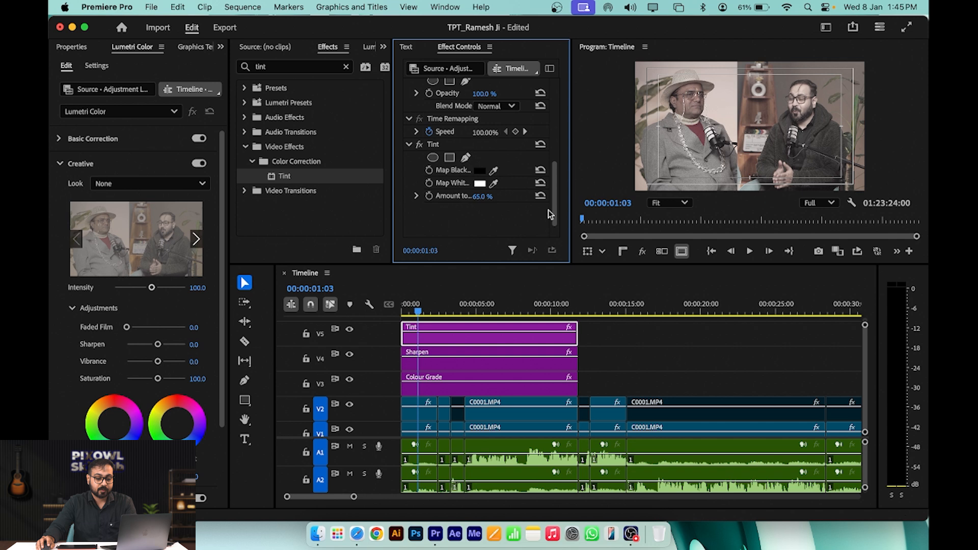
left_click(455, 148)
left_click_drag(558, 159, 548, 117)
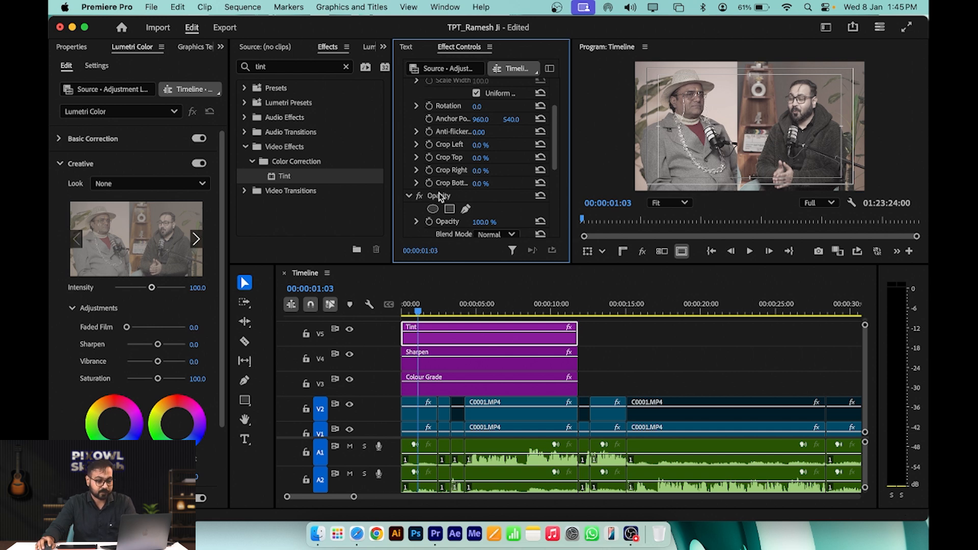
left_click(450, 209)
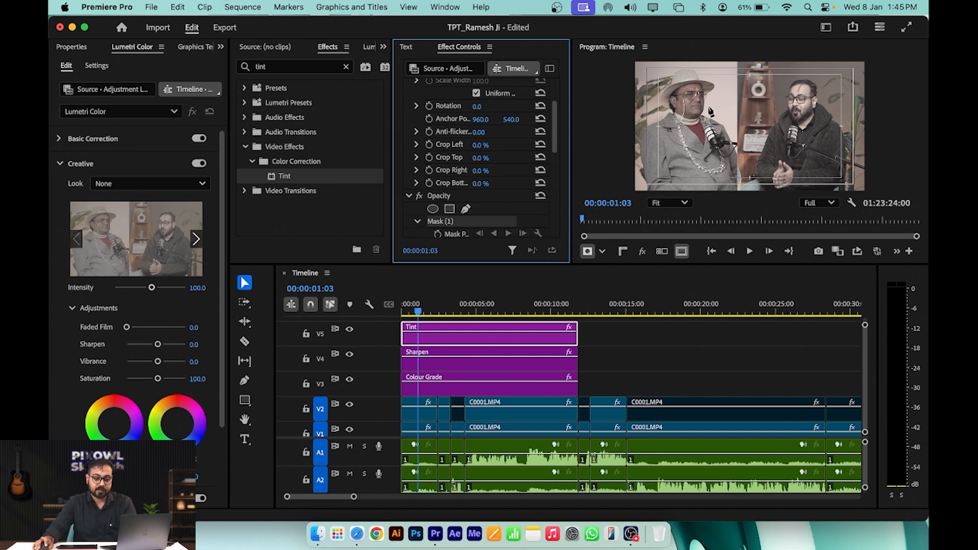
left_click(628, 149)
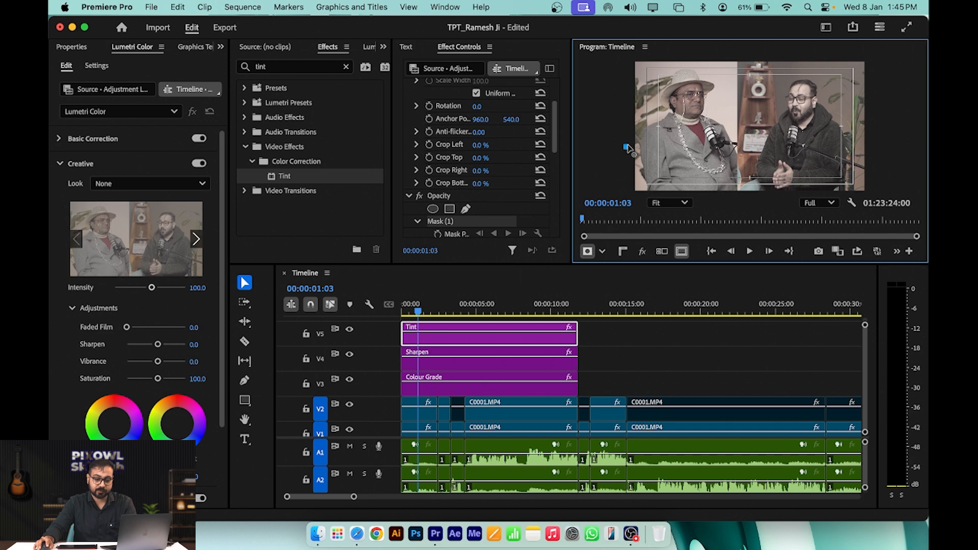
left_click(781, 65)
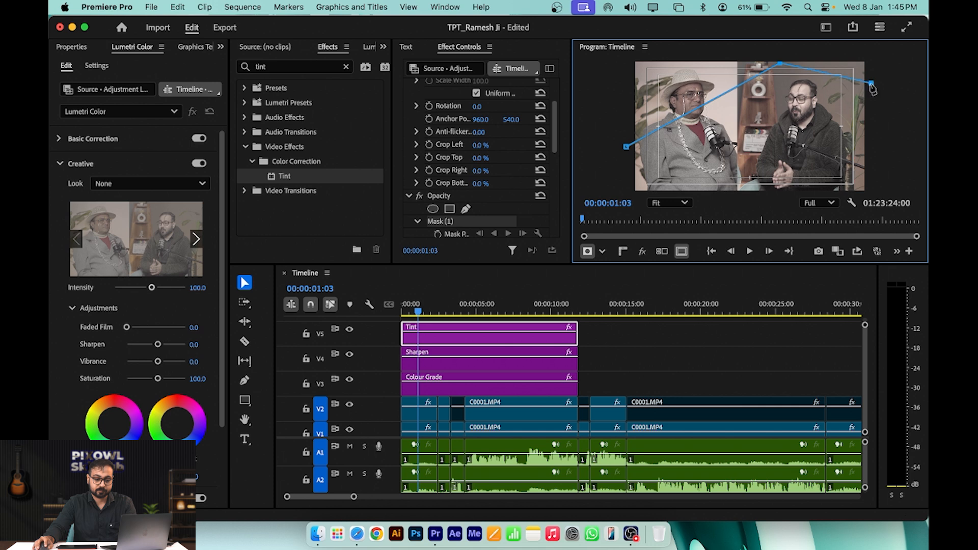
left_click(757, 189)
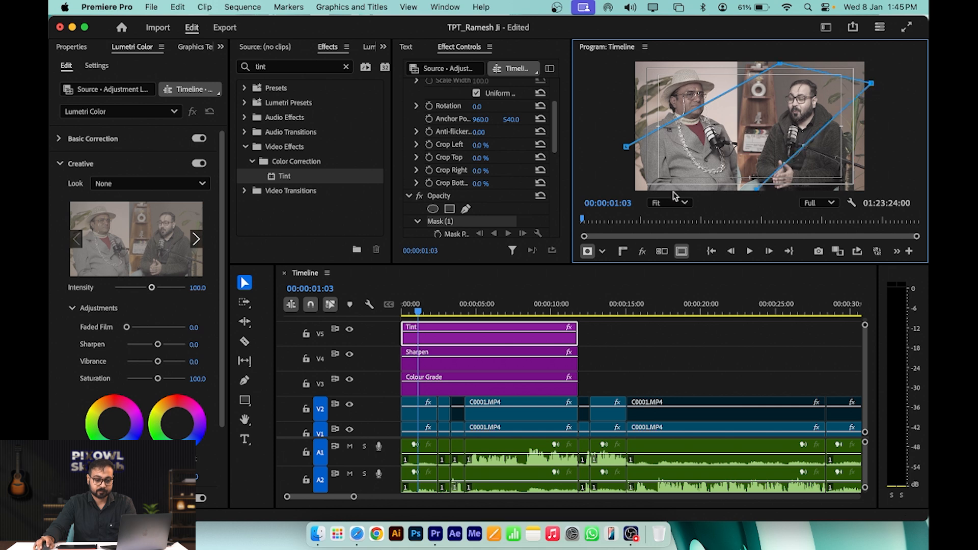
left_click(626, 148)
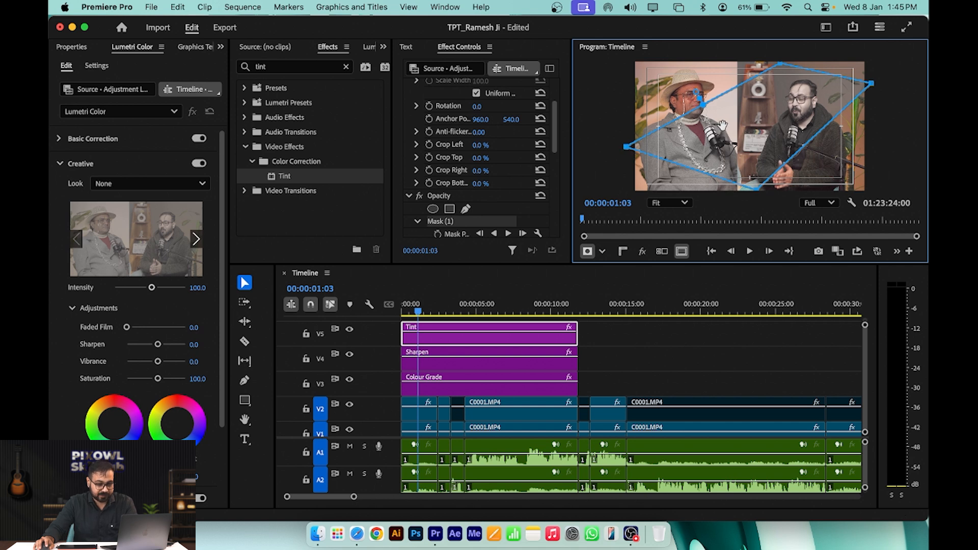
left_click(443, 337)
left_click(448, 221)
left_click(618, 336)
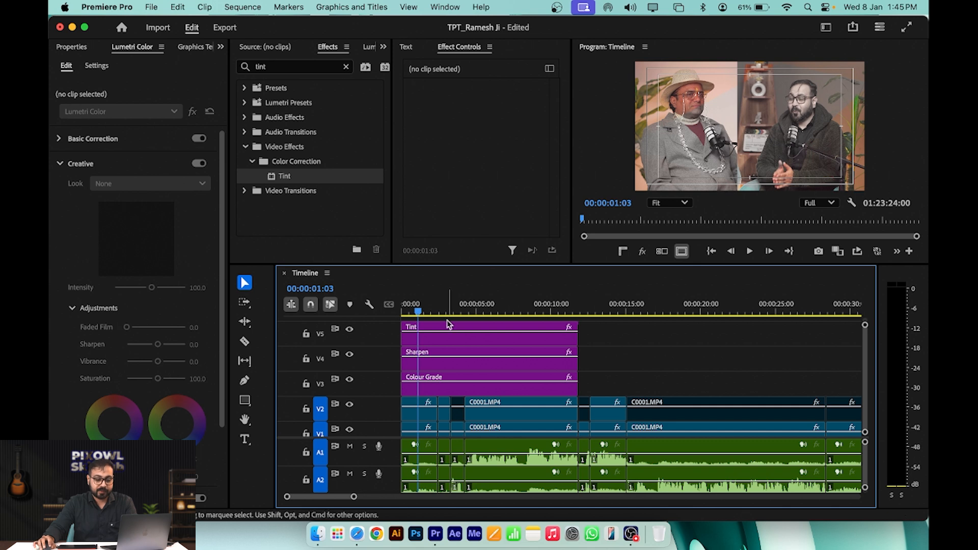
Reshape the Tint layer's opacity mask into an upright rectangle around the right half of the frame, enclosing the man in the dark hoodie.
left_click(474, 336)
scroll(527, 159, "down", 5)
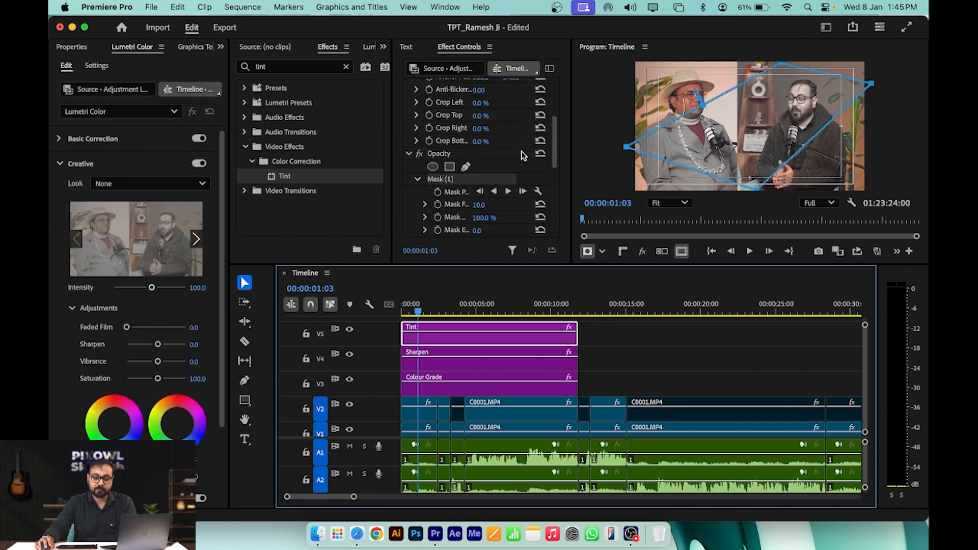
left_click(484, 168)
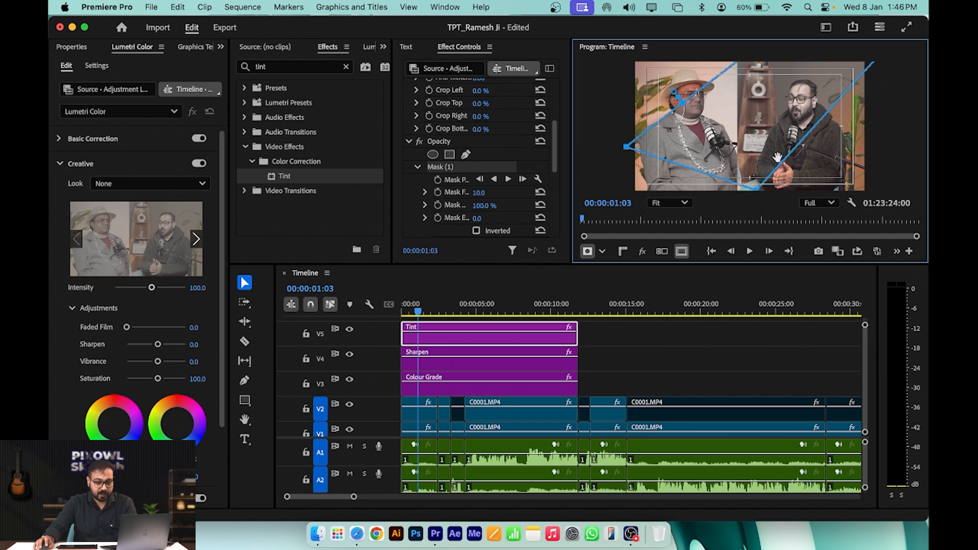
scroll(649, 177, "down", 1)
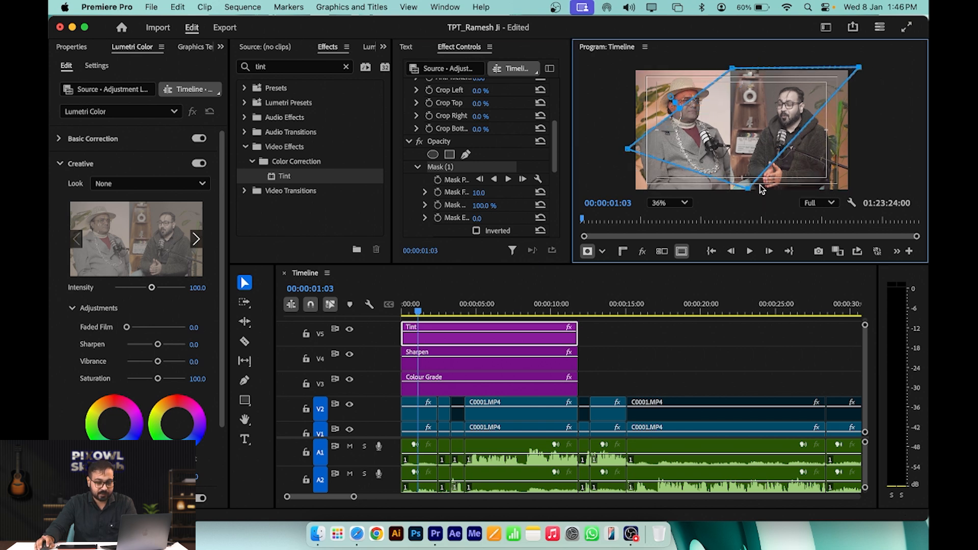
left_click_drag(749, 191, 854, 196)
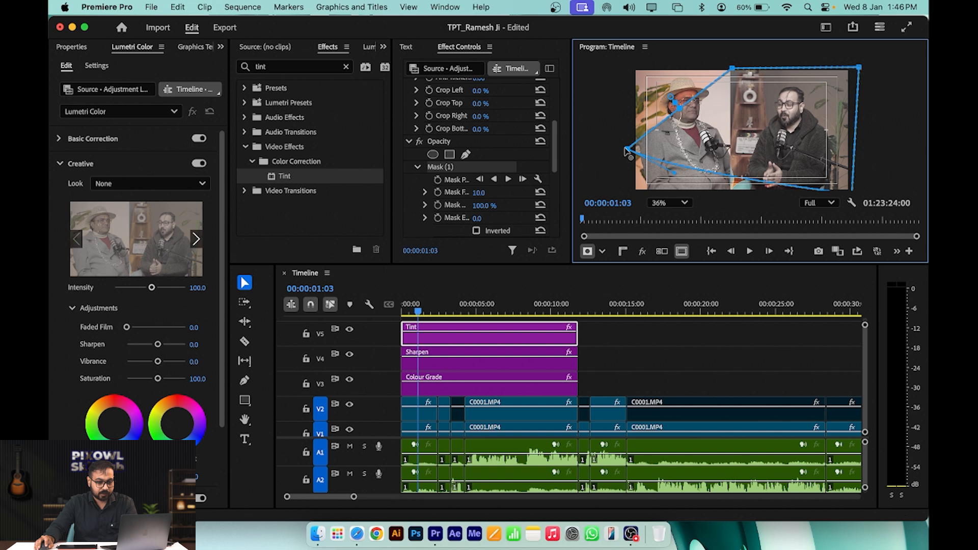
left_click_drag(628, 149, 735, 197)
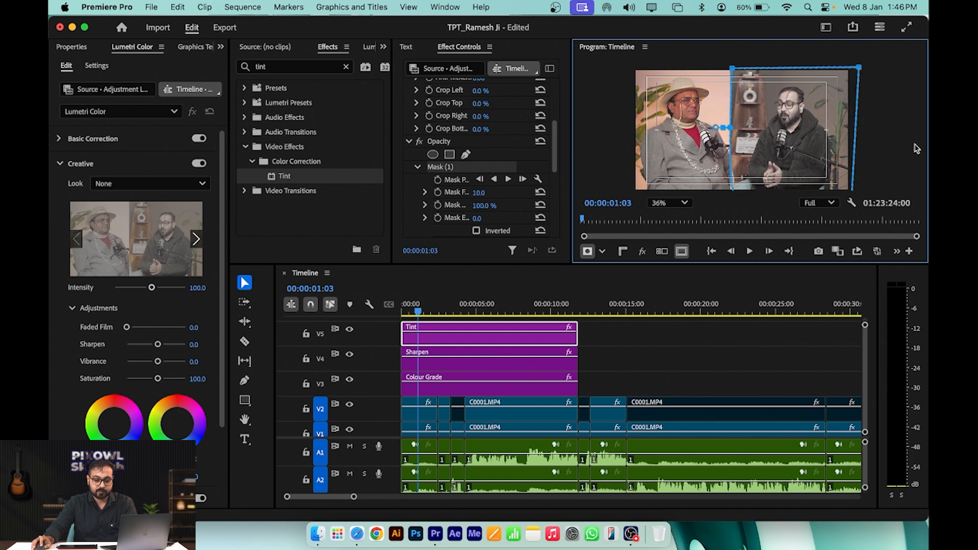
left_click(668, 344)
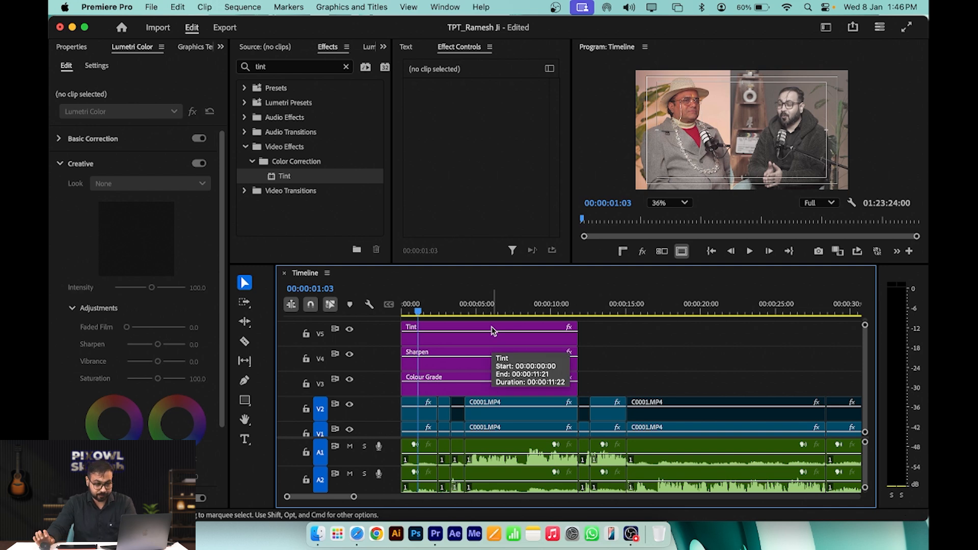
left_click(457, 335)
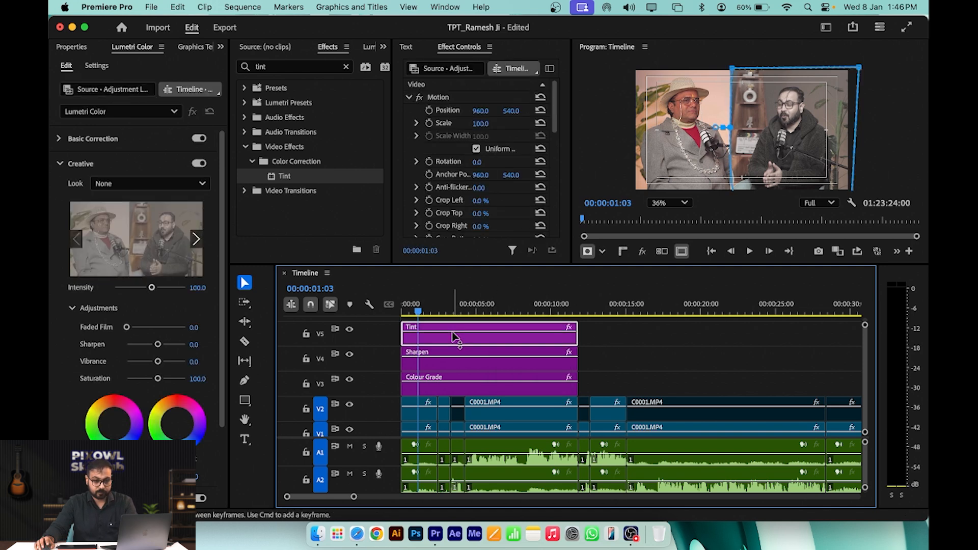